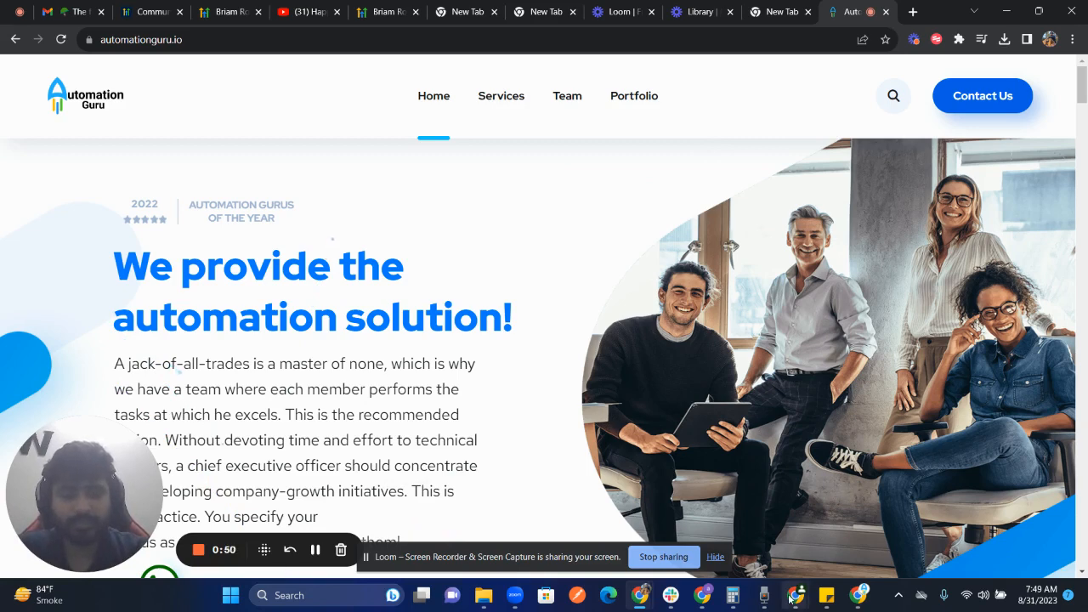
Switch to the Mean Funnels browser window and create a new automation workflow from scratch.
mouse_move(792, 597)
left_click(748, 510)
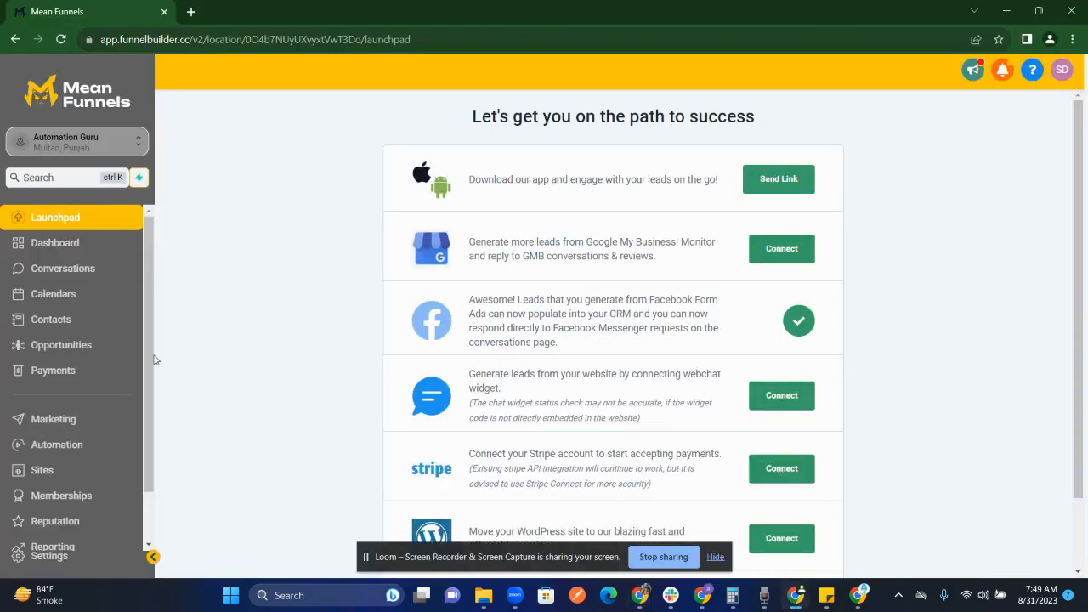
left_click(84, 446)
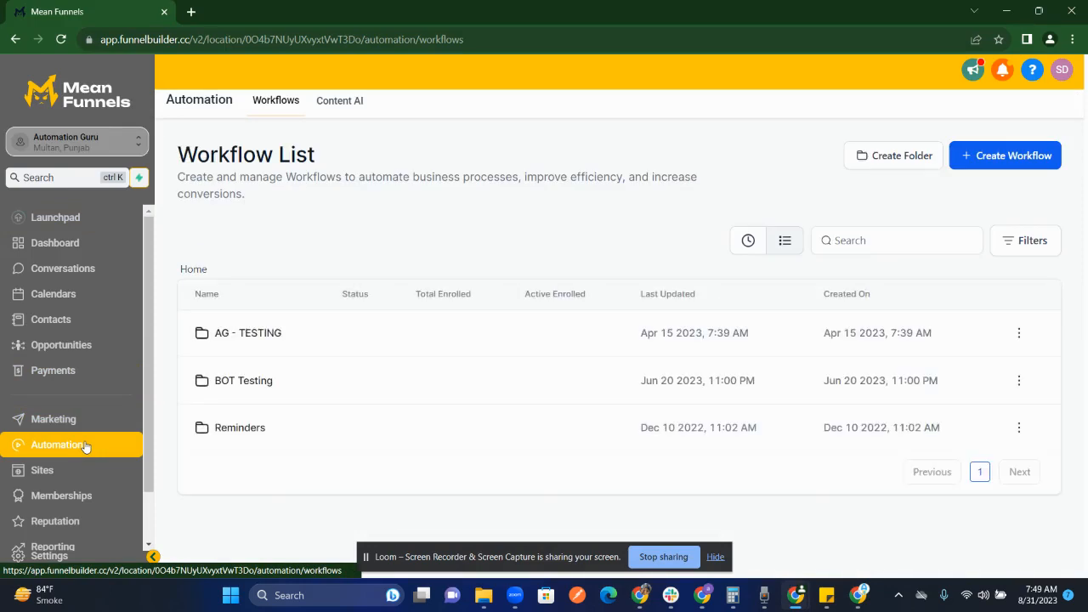
left_click(990, 166)
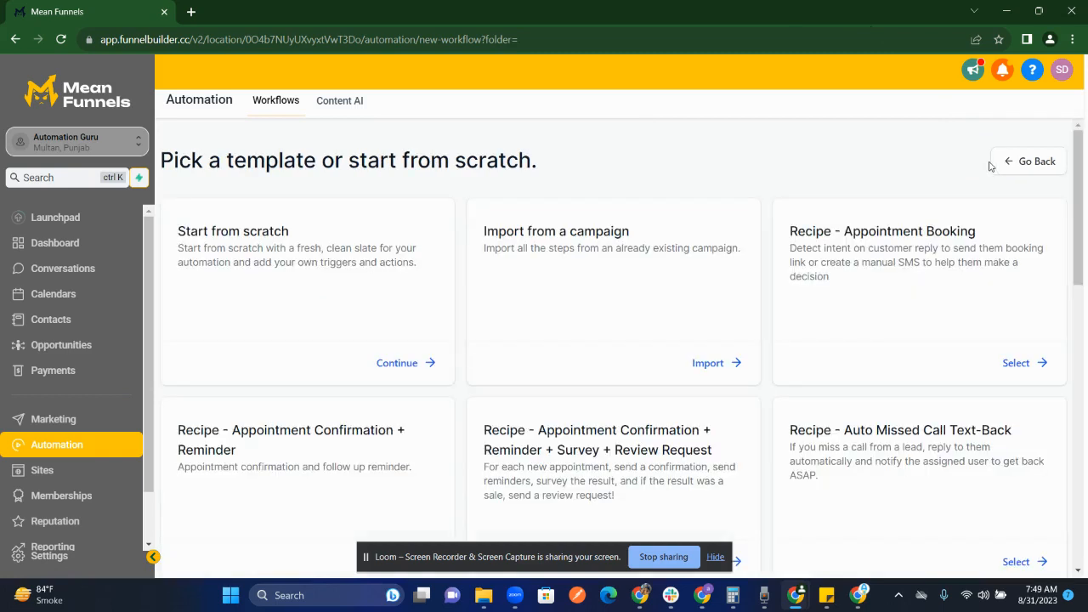
left_click(404, 370)
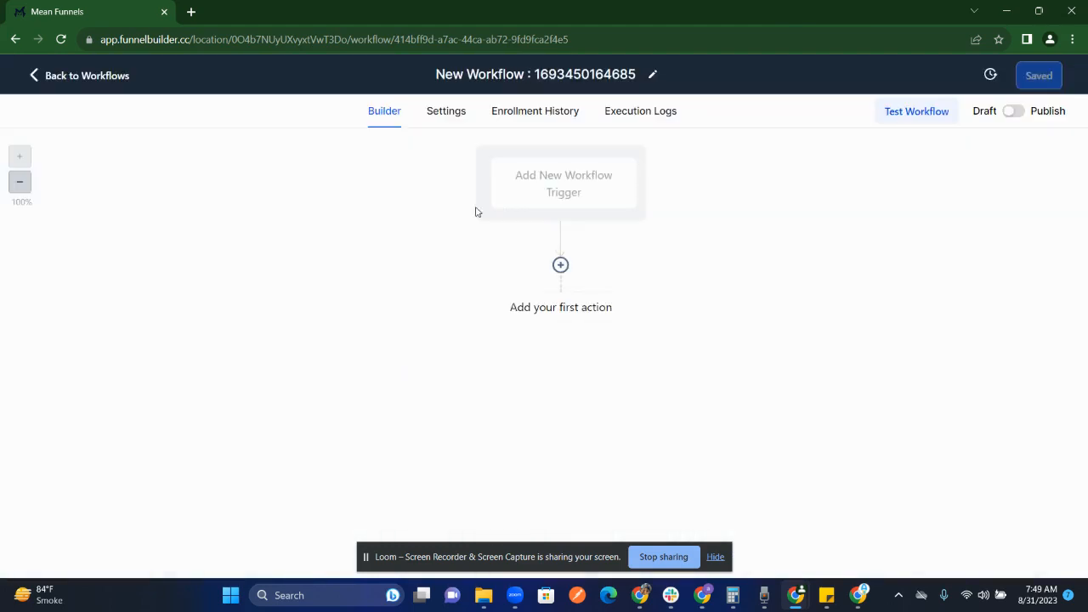
Rename the new workflow as "Happy Birthday Workflow".
double_click(551, 75)
triple_click(550, 74)
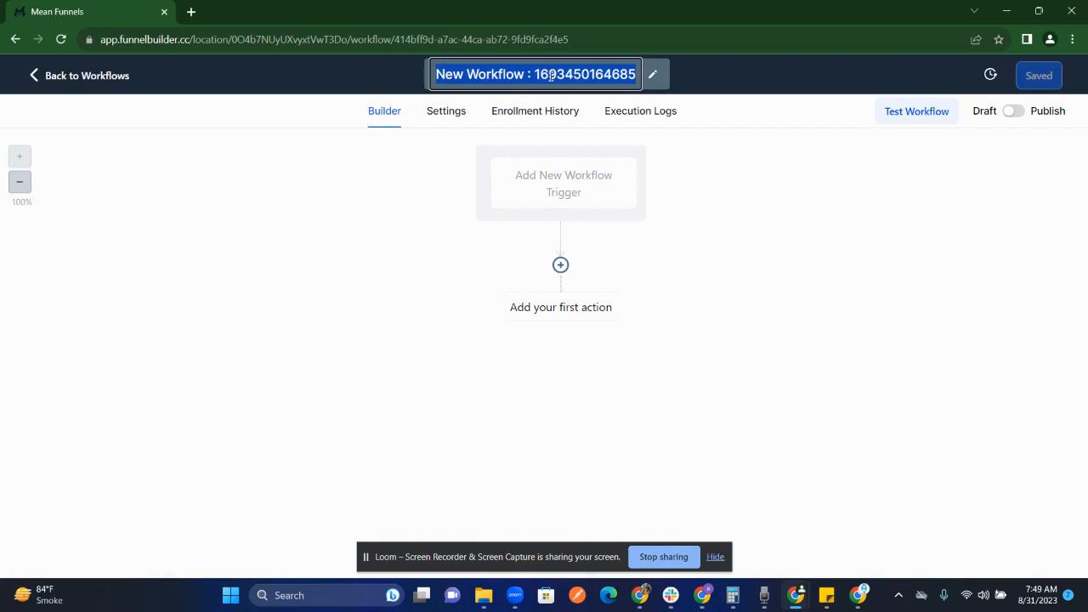
type("Happ")
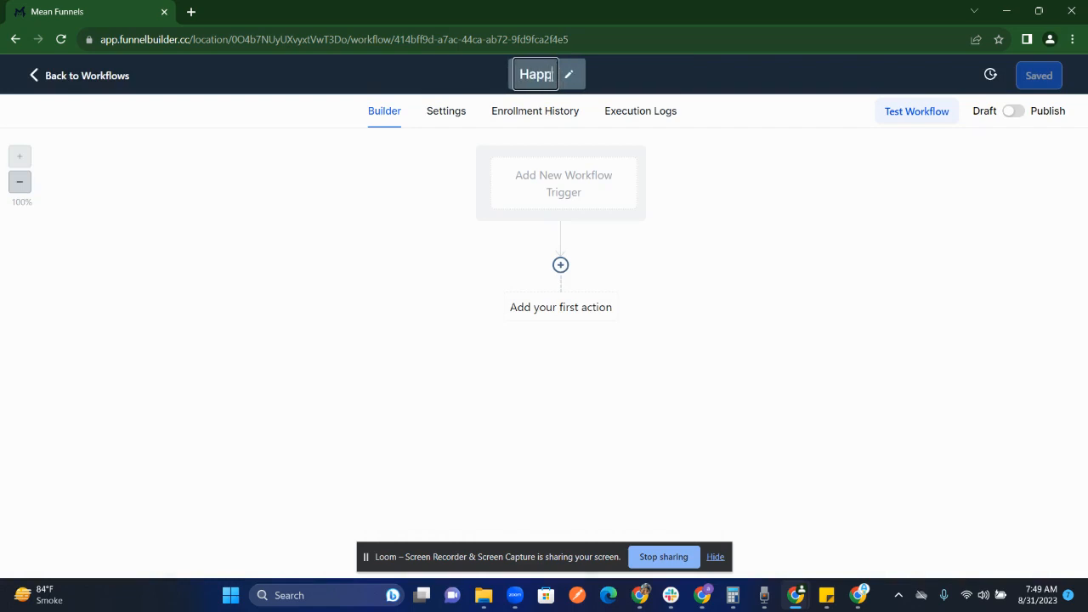
type("y Birth")
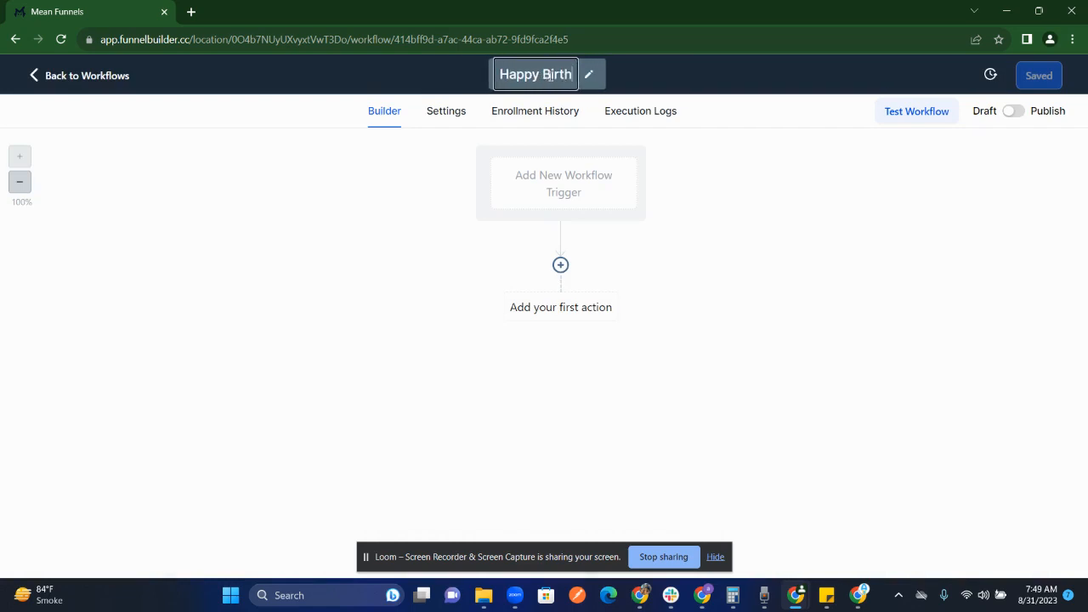
type("day Wro")
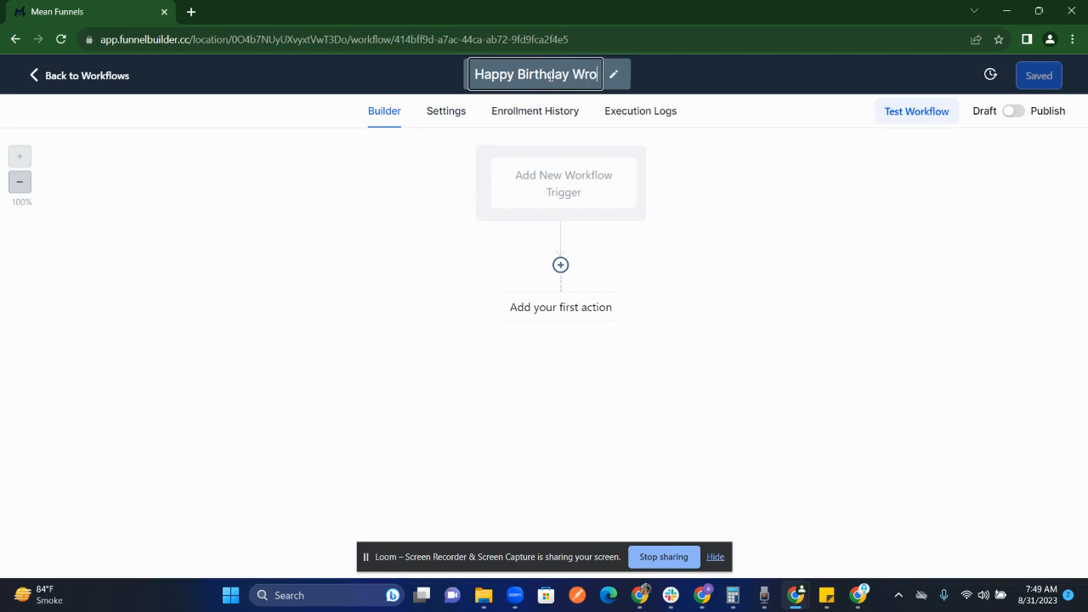
key("BackSpace")
key("BackSpace")
type("orkflow")
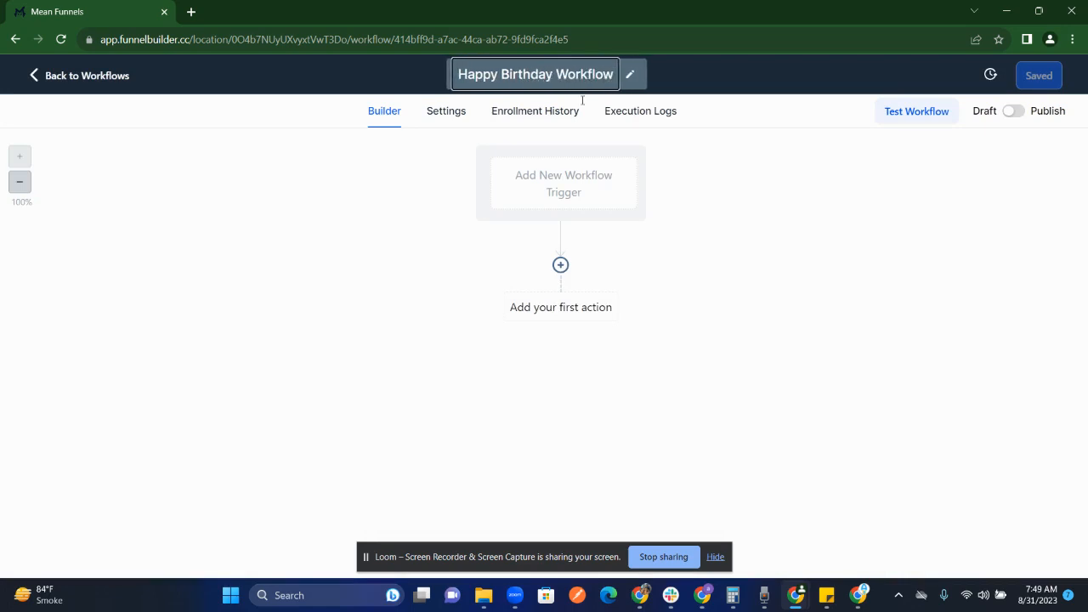
left_click(753, 232)
Add a Birthday Reminder trigger to the workflow.
left_click(610, 199)
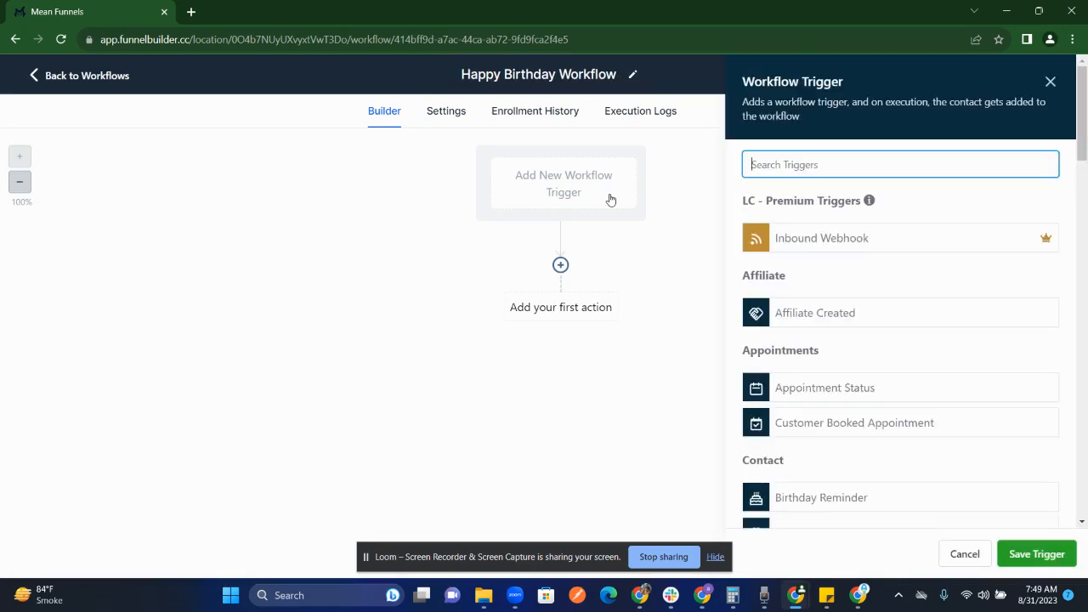
type("birth")
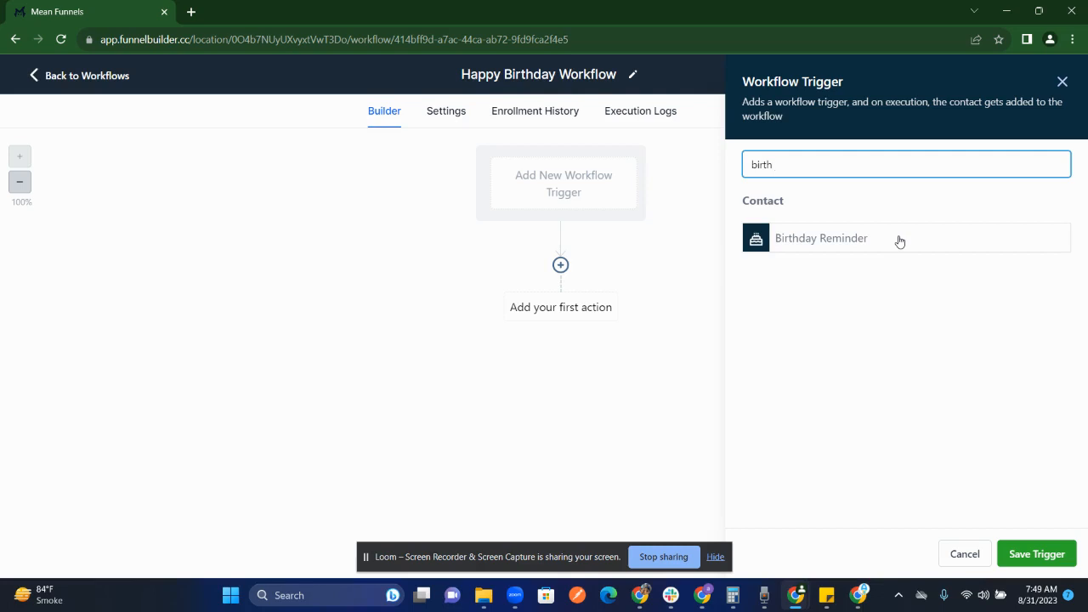
left_click(899, 241)
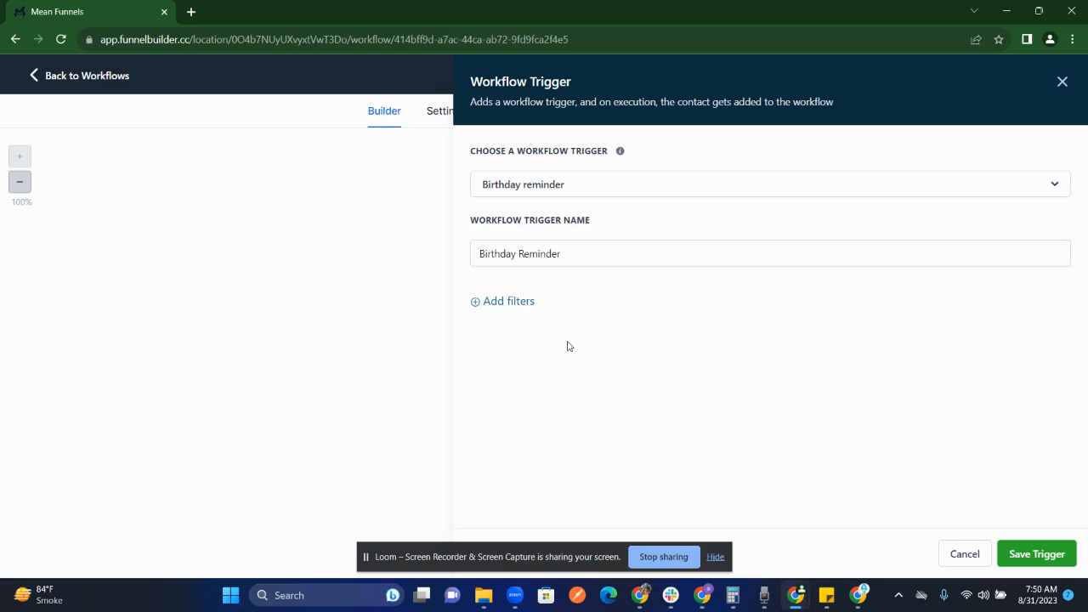
Filter the birthday trigger to "Before no. of days" with a value of 5 and save the trigger.
left_click(508, 303)
left_click(520, 316)
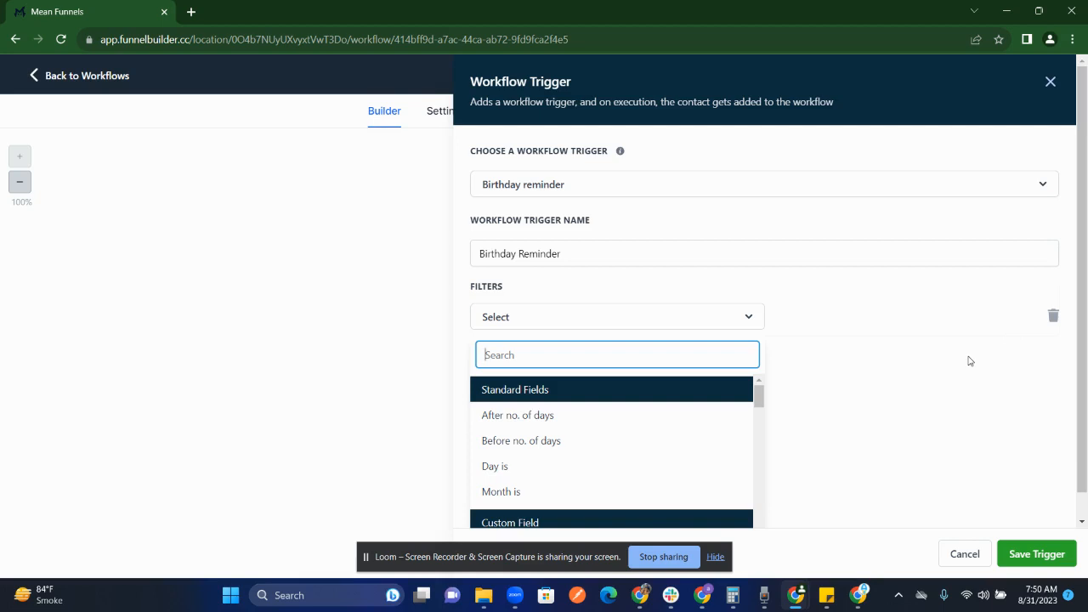
left_click(631, 447)
left_click(828, 324)
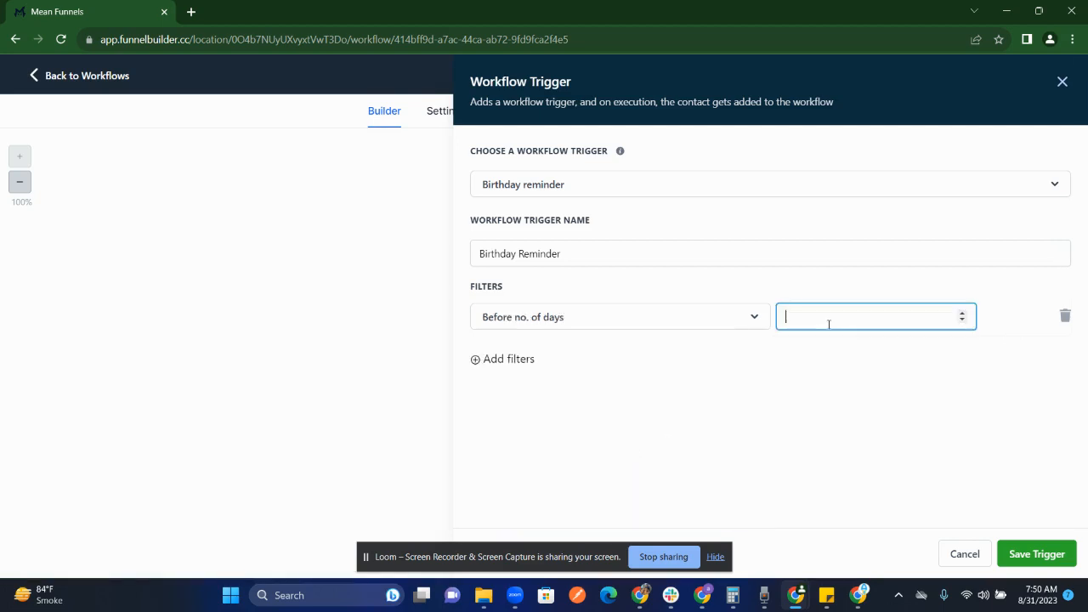
type("5")
left_click(1016, 553)
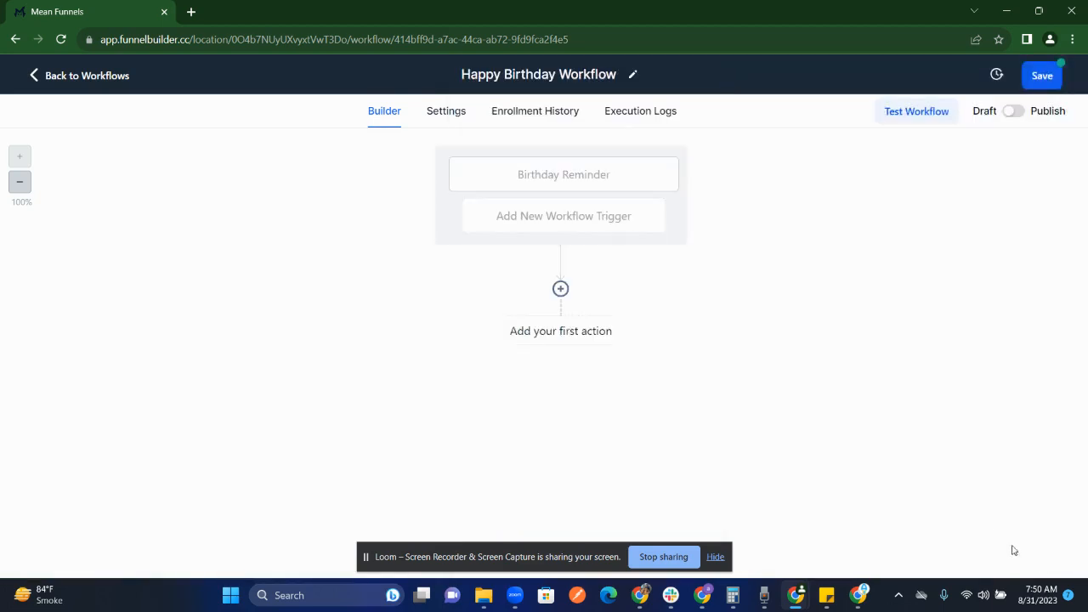
Add a Send SMS action as the first action and start its message with "Hi" and the contact's first-name custom value.
left_click(576, 331)
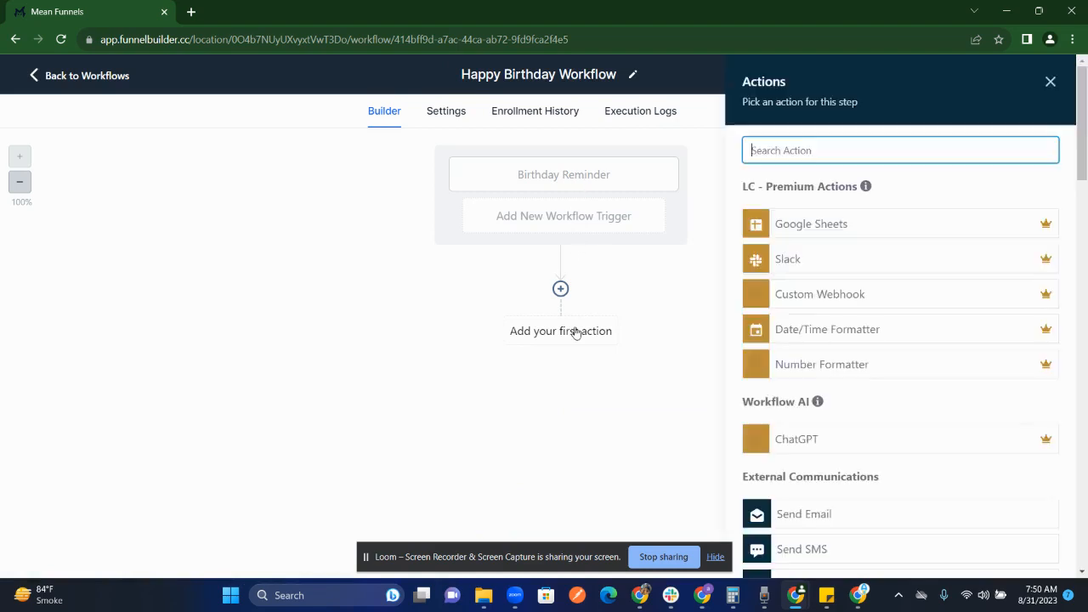
type("sms")
left_click(812, 218)
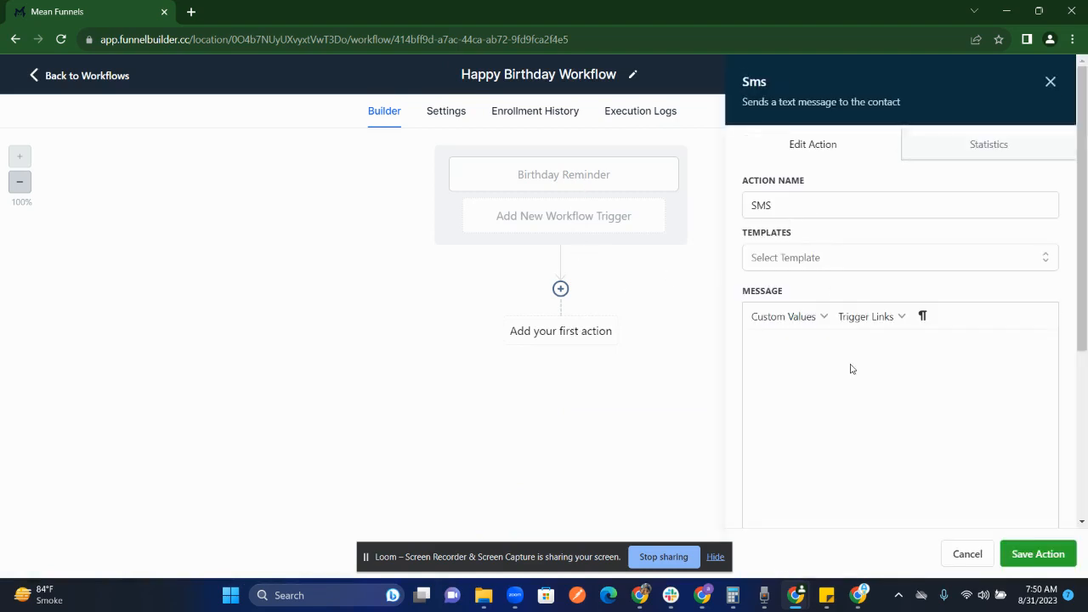
type("Hi")
left_click(823, 316)
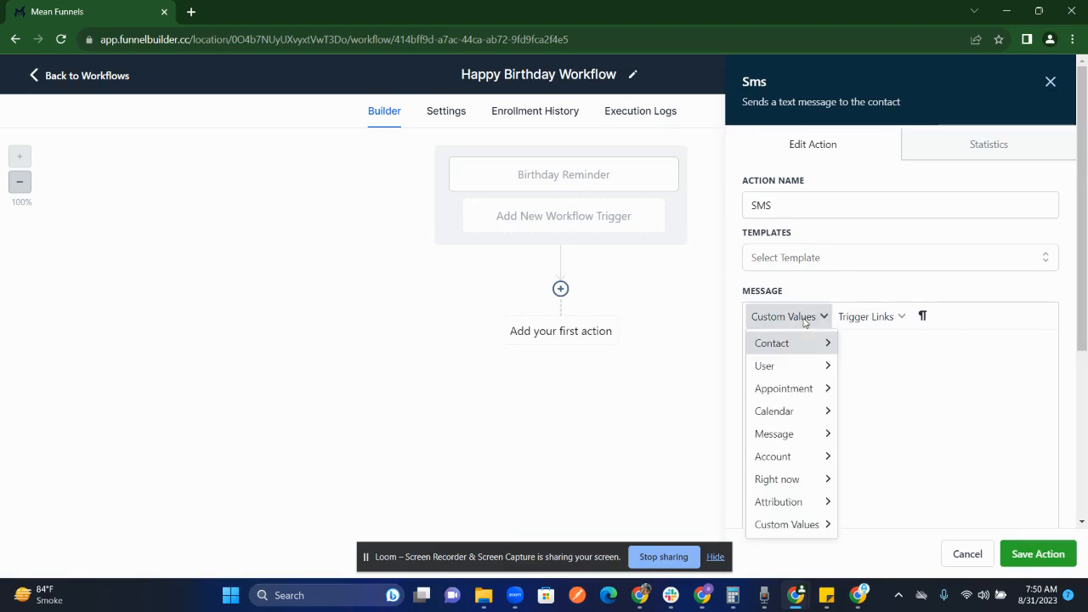
mouse_move(825, 342)
left_click(899, 99)
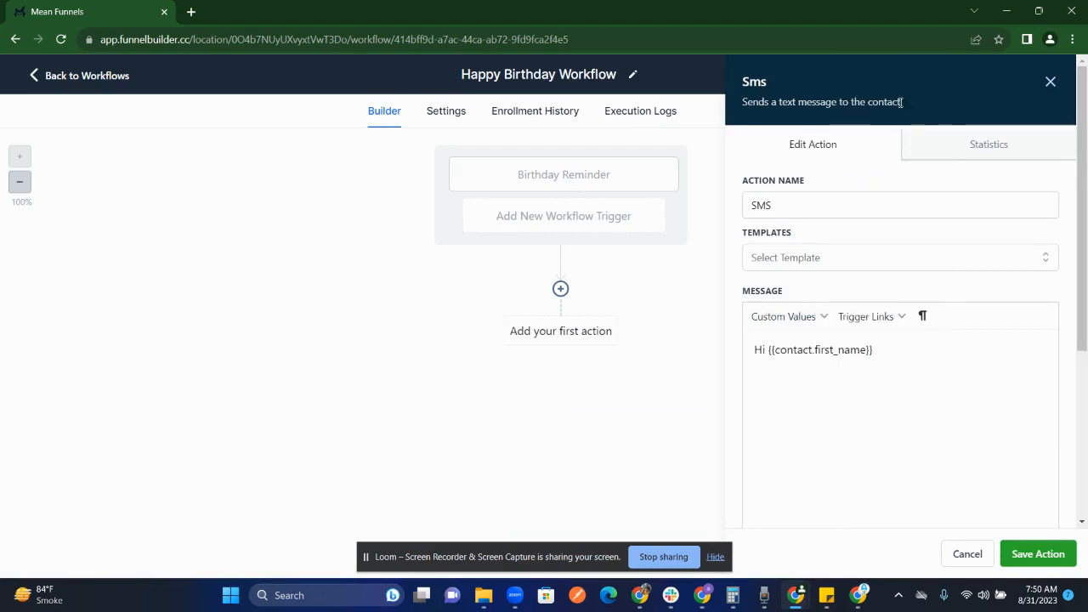
End the greeting with a comma and start a new paragraph: "I just wanted to be the first one to wish you for your birthday and".
type("I just wanted to be the f")
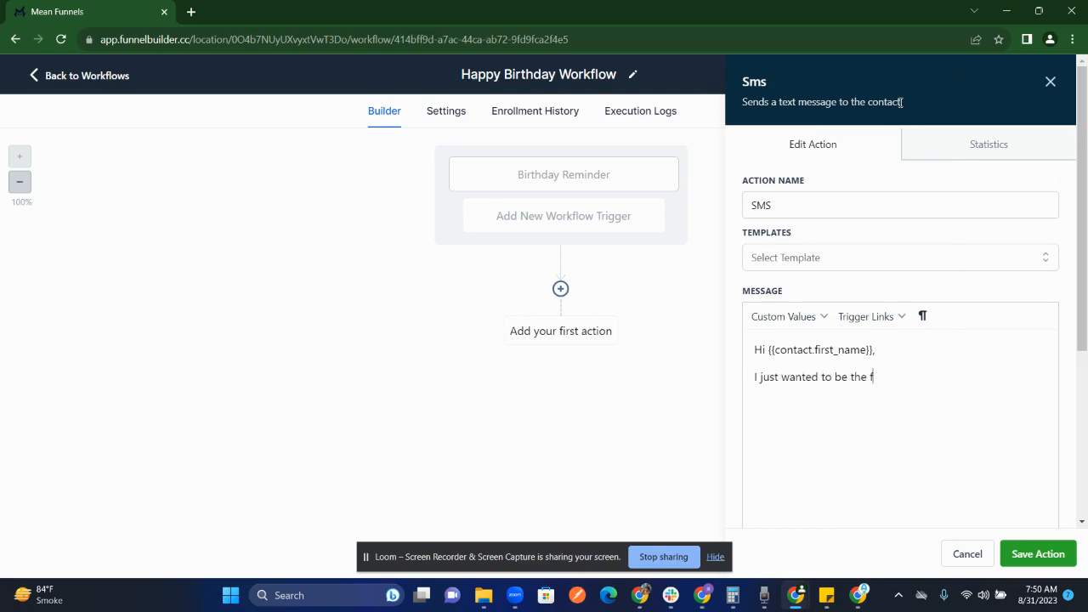
type("irst one to wish you for yo")
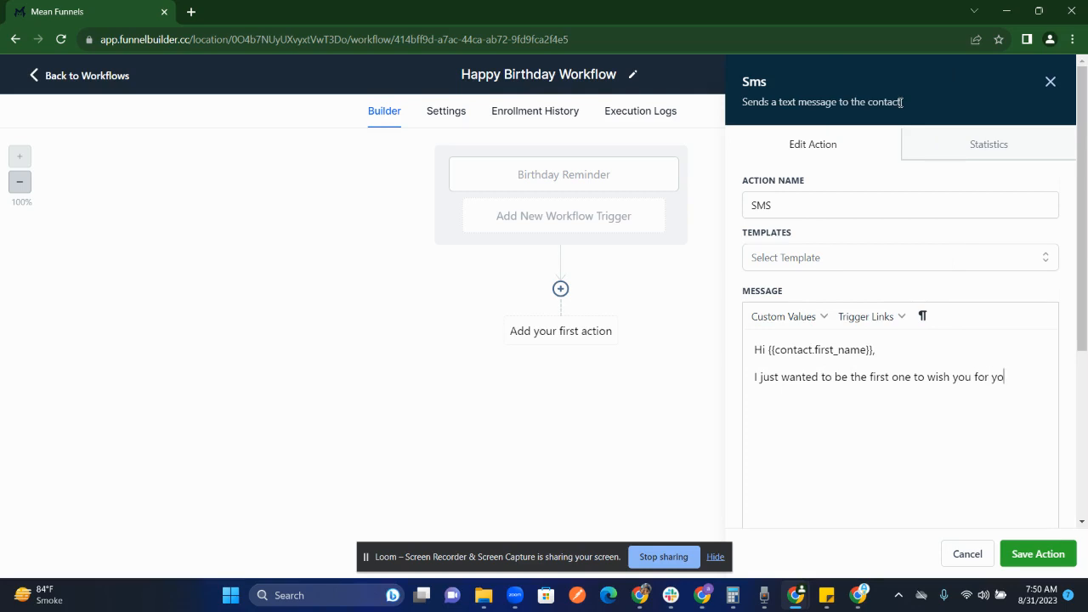
type("ur birthday and I am really sleepy")
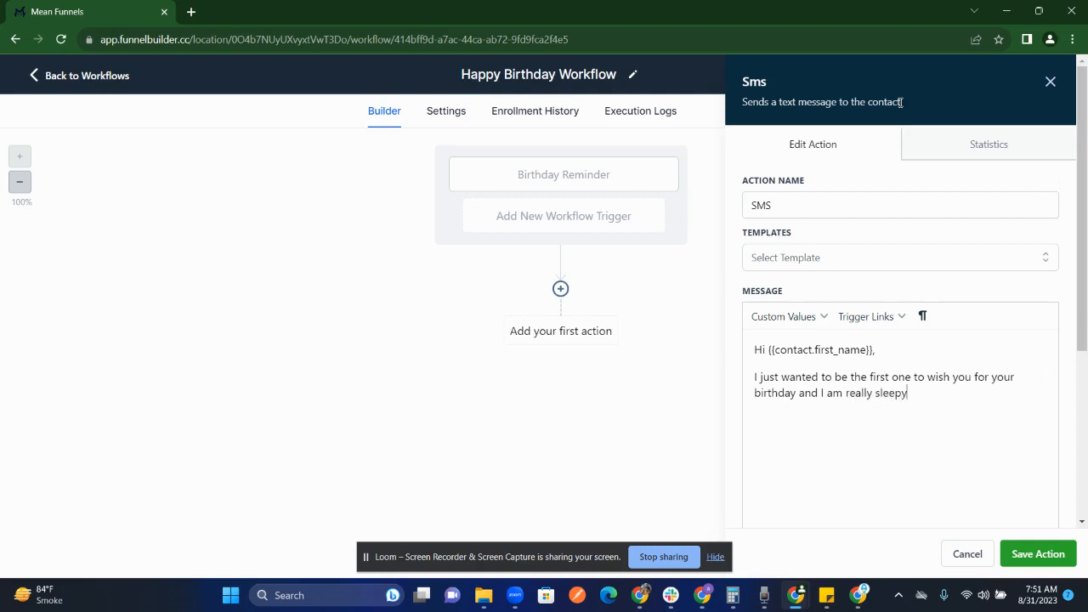
type(" so can't stay awwake till 12.")
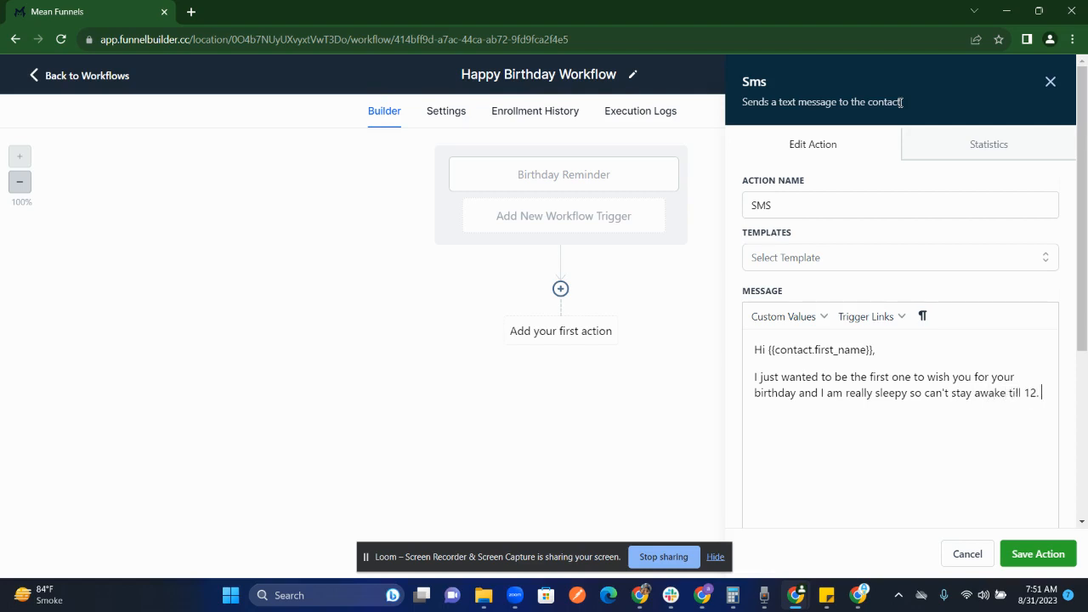
Continue the SMS sentence with "I am really sleepy so can't stay awake till 12.".
type("That's why wishing in aadvance :)")
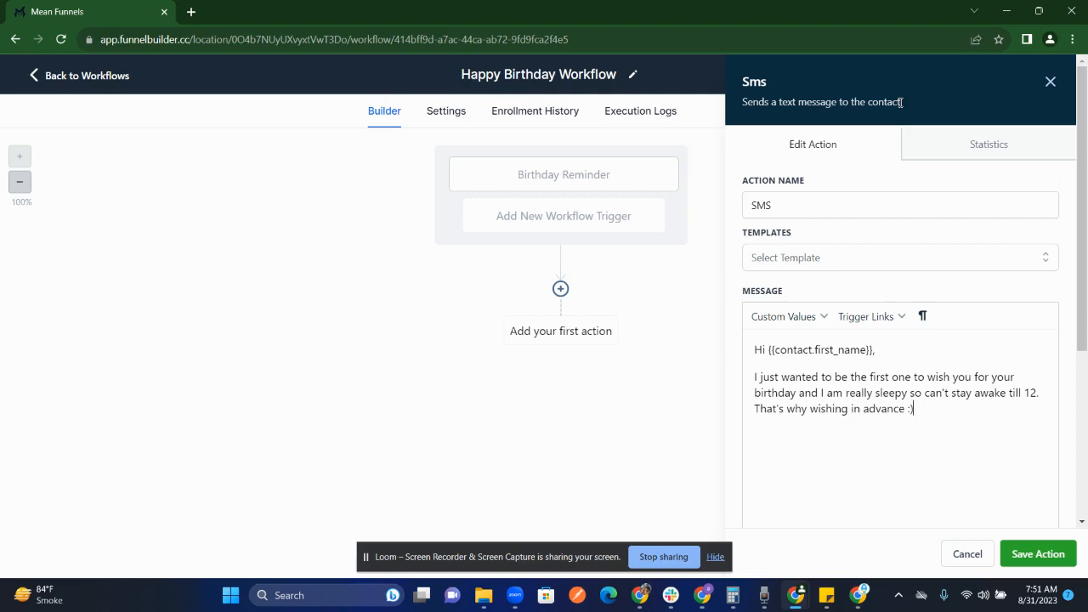
Finish the SMS with "That's why wishing in advance :)" and a new paragraph "Happy Birthday have a great day!", and save the action.
key("Return")
type("Happy Birthday have a great day!")
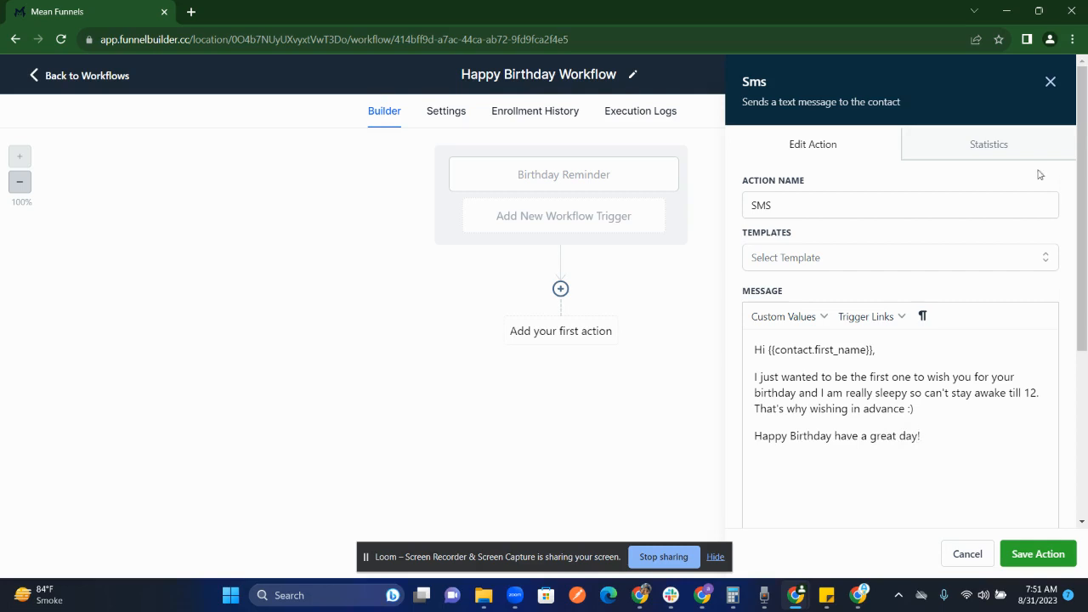
left_click(1037, 554)
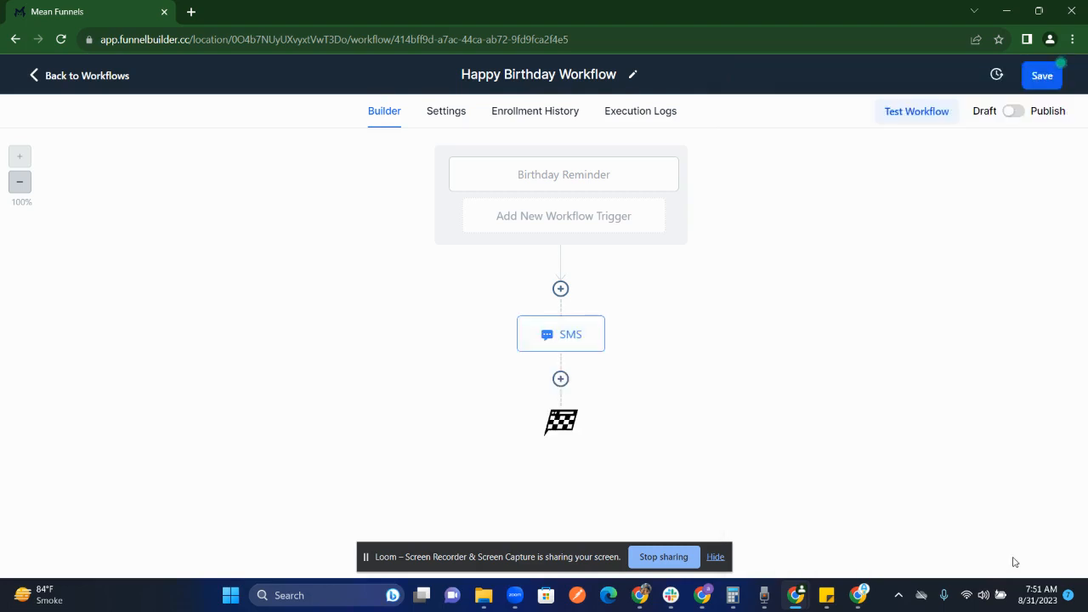
Add a Send Email action after the SMS and fill in the sender's full name and email address.
left_click(560, 383)
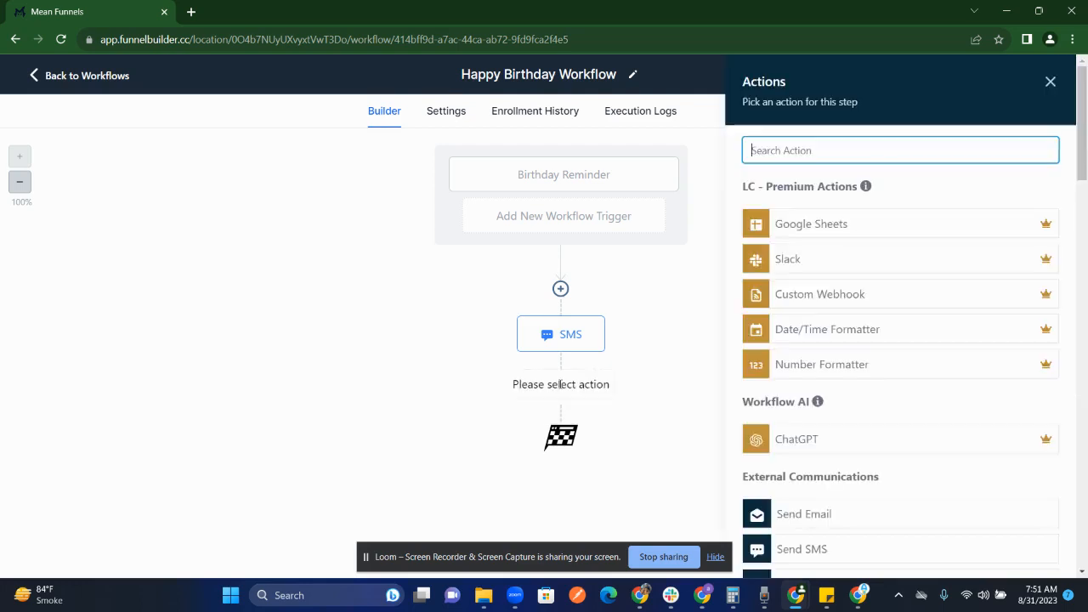
type("email")
left_click(802, 228)
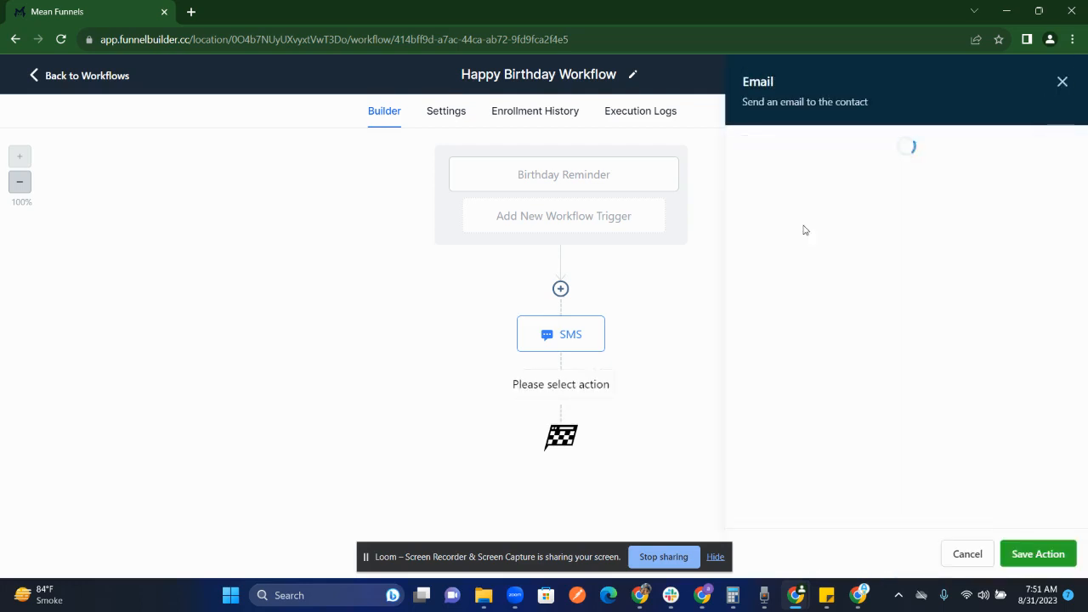
left_click(808, 260)
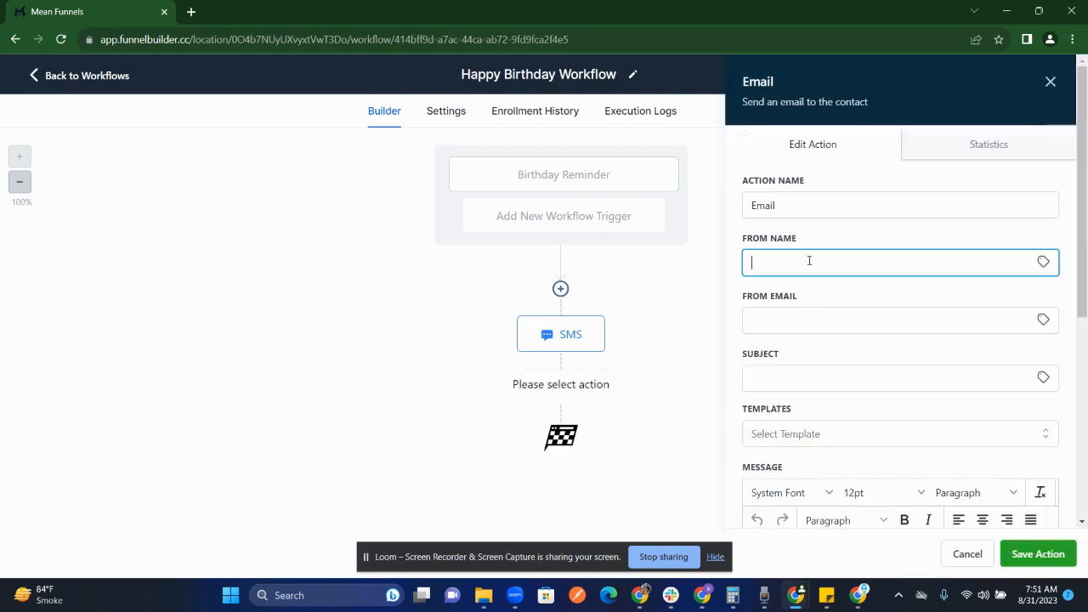
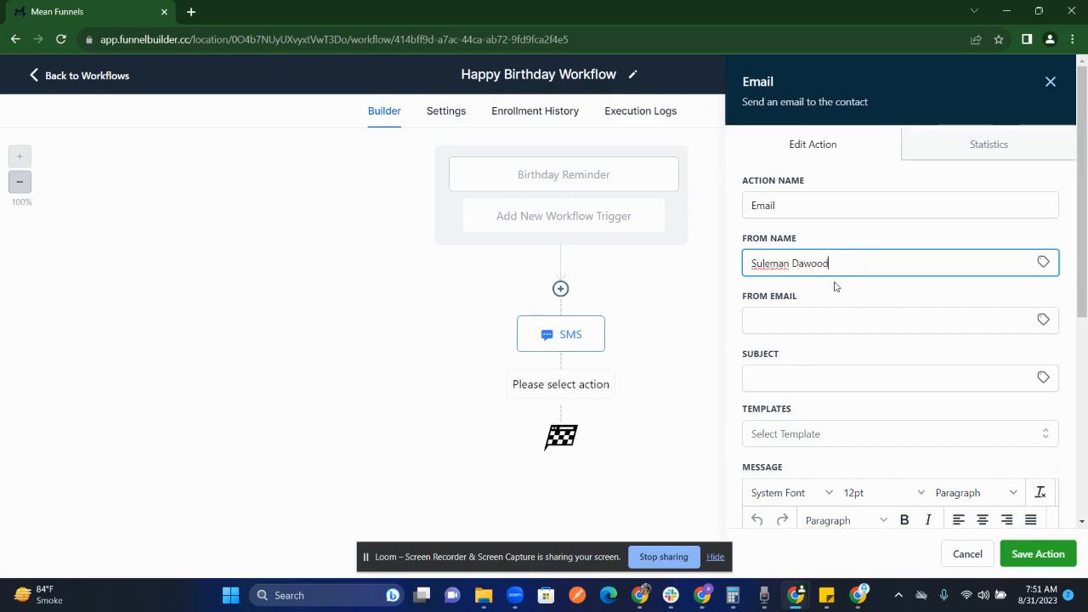
key("Tab")
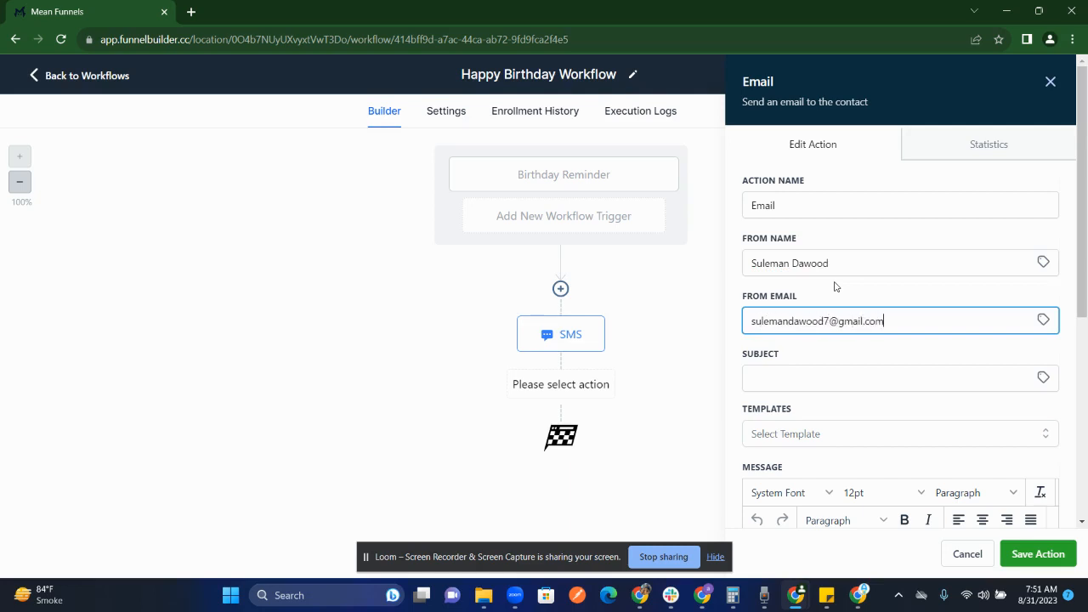
Set the email's subject to "Happy Birthday (In advance)".
key("Tab")
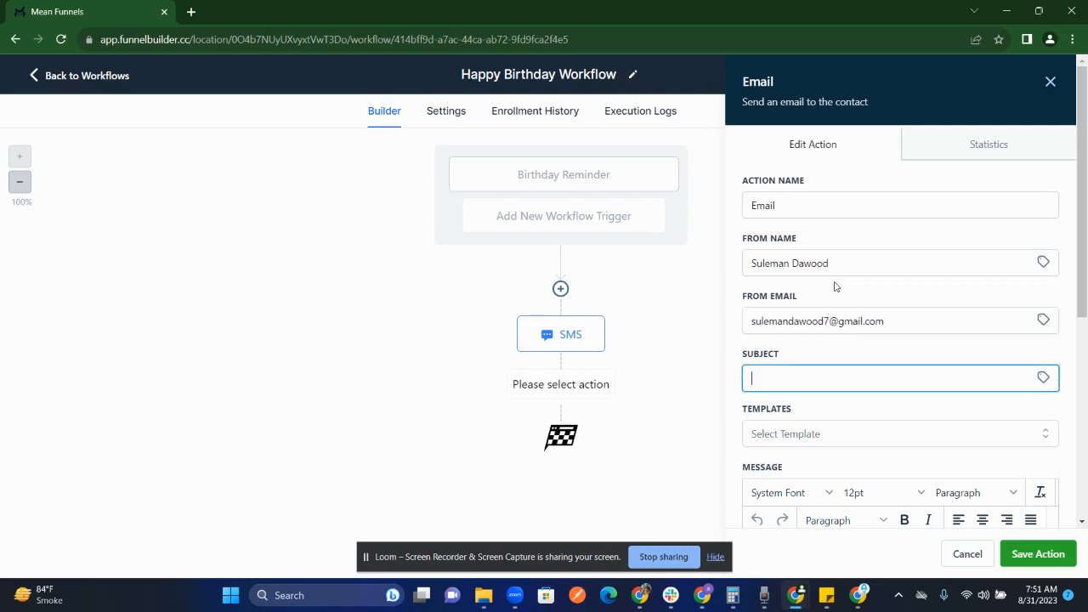
type("Happy Birthday (In advance)")
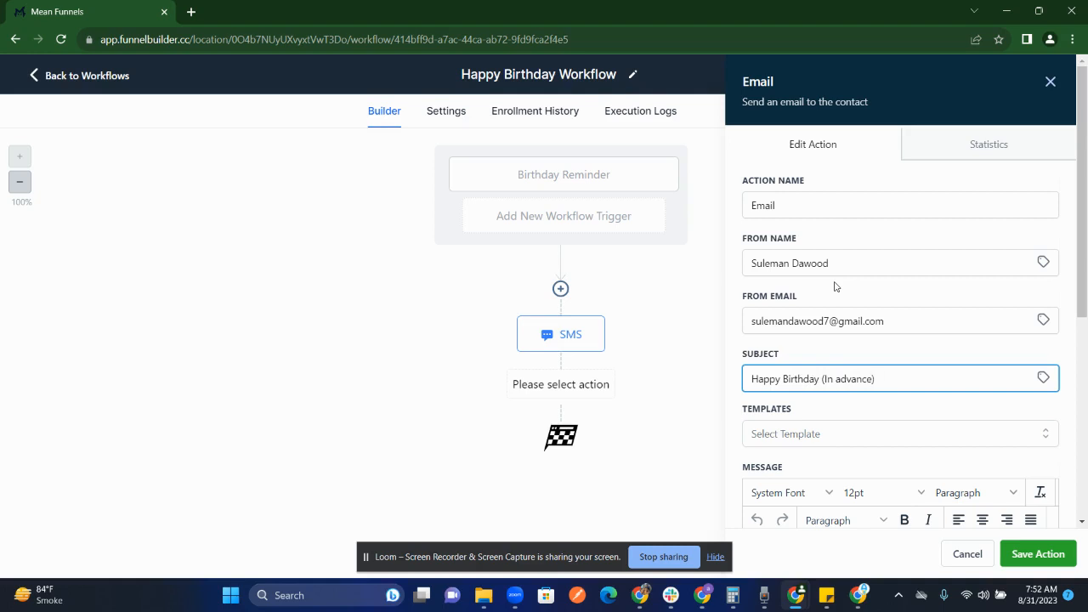
Write "Hi" followed by the contact's first-name custom value as the email message, and save the action and the workflow.
scroll(835, 287, "down", 3)
left_click(830, 428)
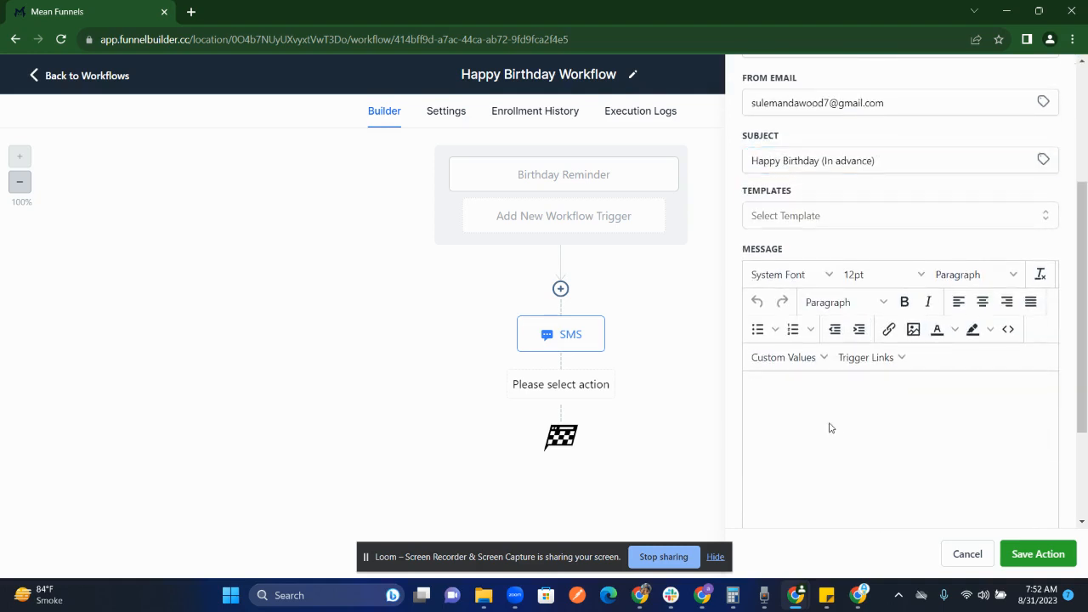
type("Hi")
left_click(795, 359)
mouse_move(807, 150)
left_click(870, 175)
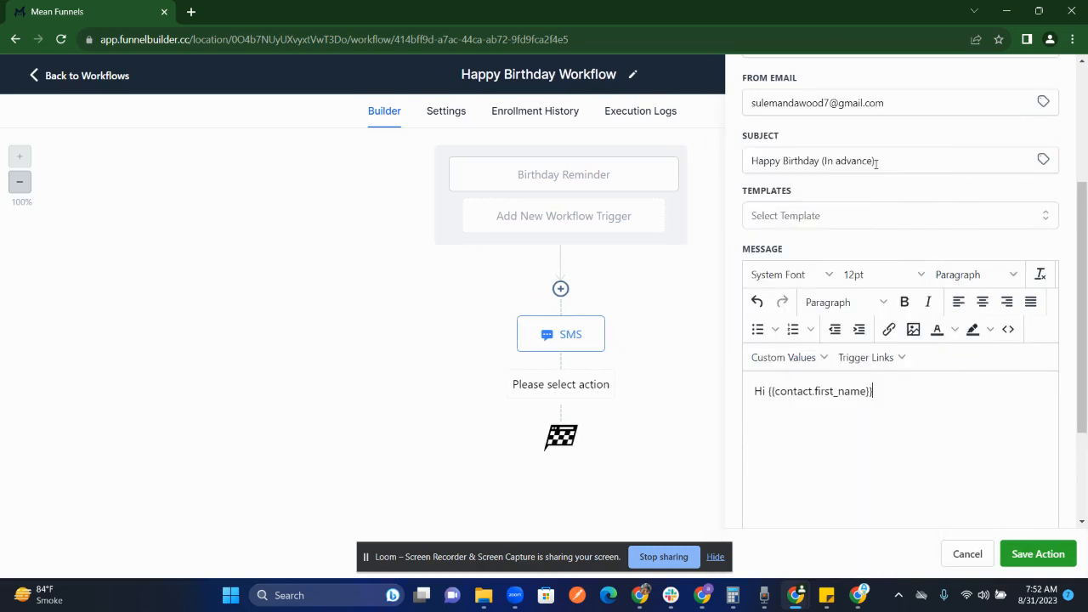
left_click(1038, 553)
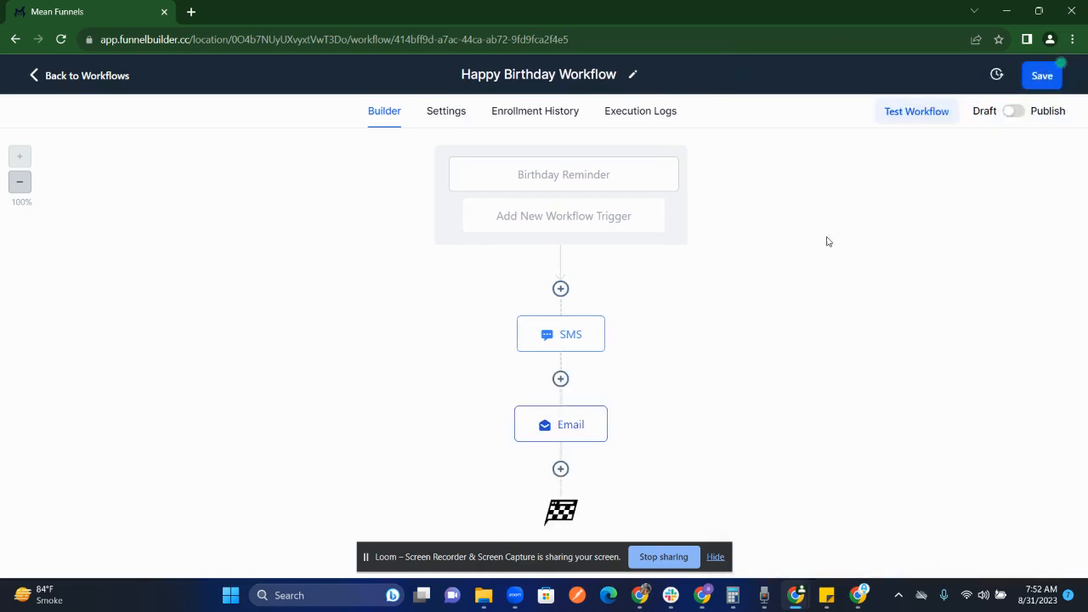
left_click(1046, 78)
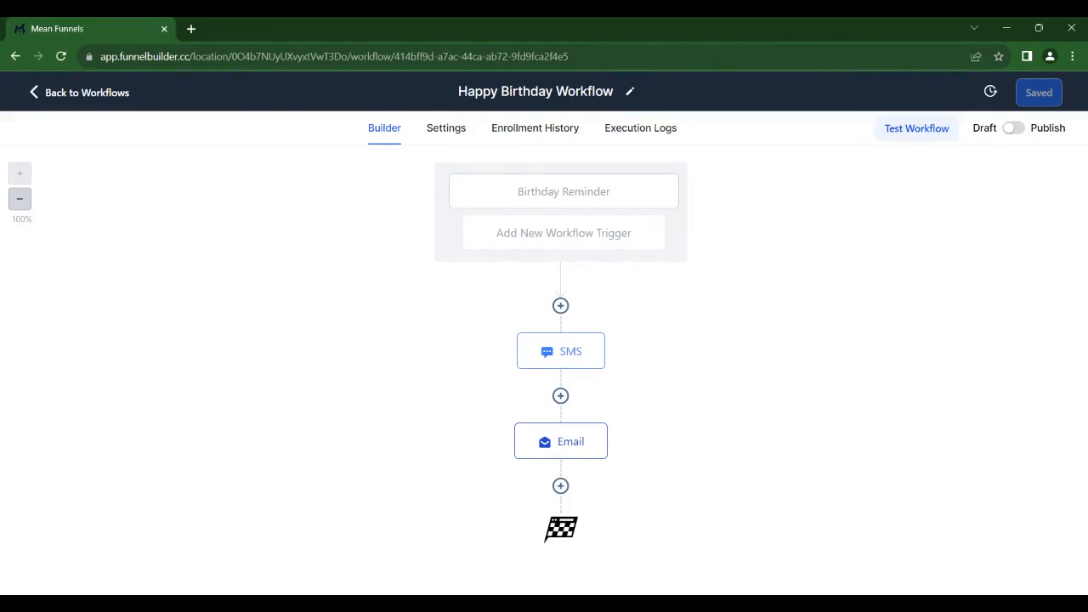
Add a Wait action after the Email with a time delay of 15 days, and save it.
left_click(561, 486)
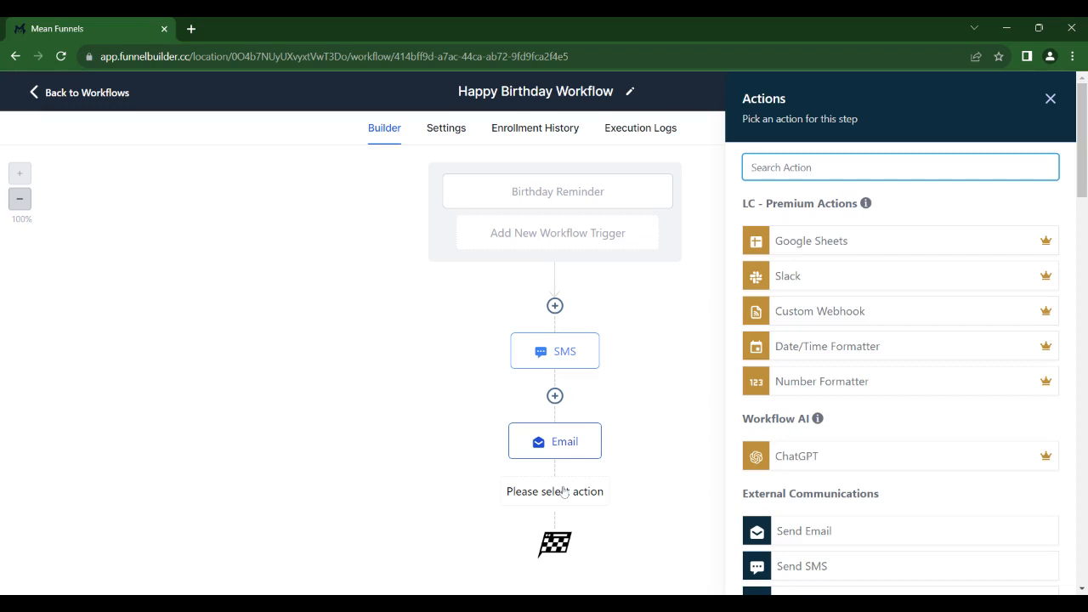
type("wait")
left_click(846, 231)
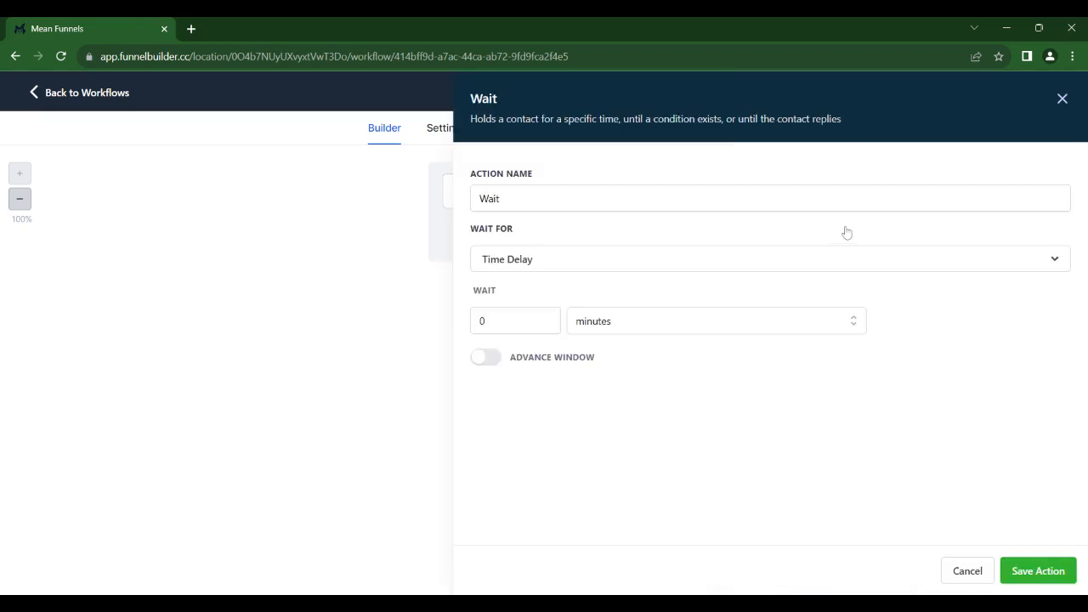
double_click(501, 321)
type("15")
left_click(581, 328)
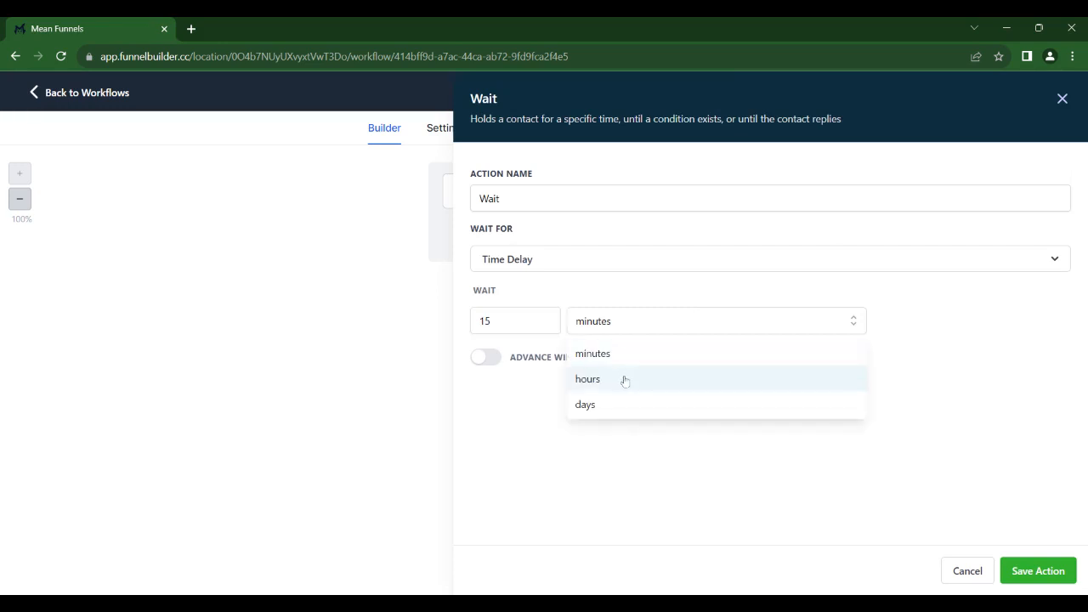
left_click(627, 413)
left_click(1016, 568)
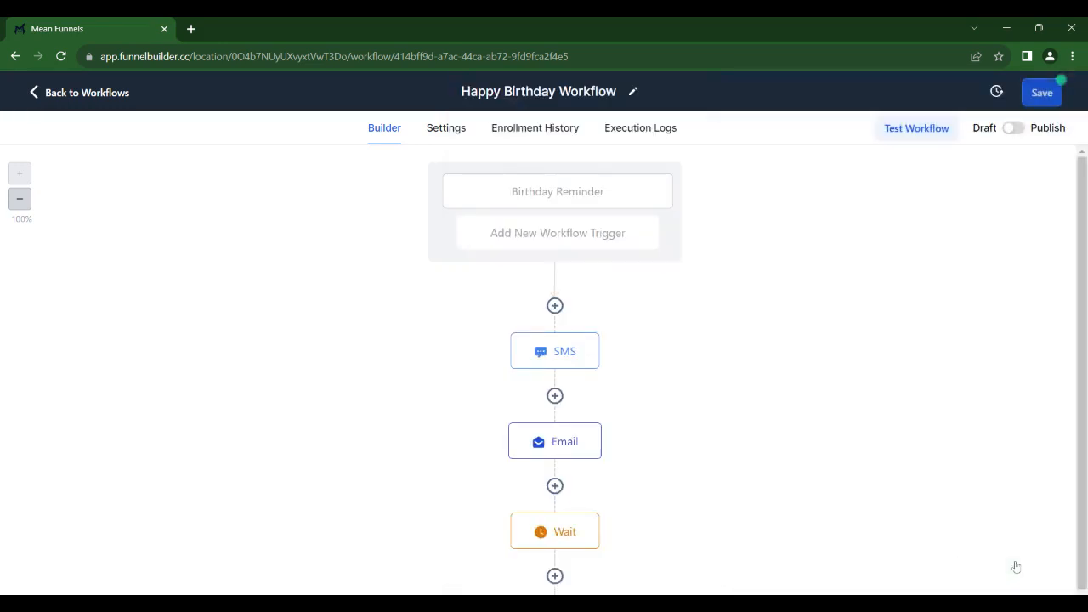
Add a Send SMS action after the Wait and start its message with "Hi {{contact.first_name}},".
scroll(714, 330, "down", 1)
left_click(554, 494)
type("sms")
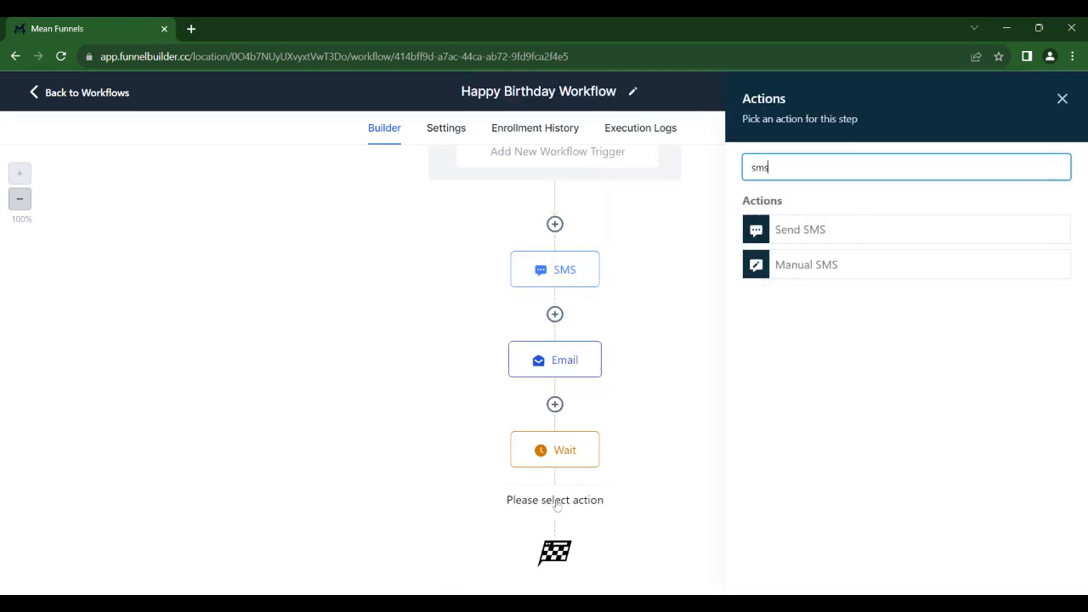
left_click(853, 234)
left_click(855, 362)
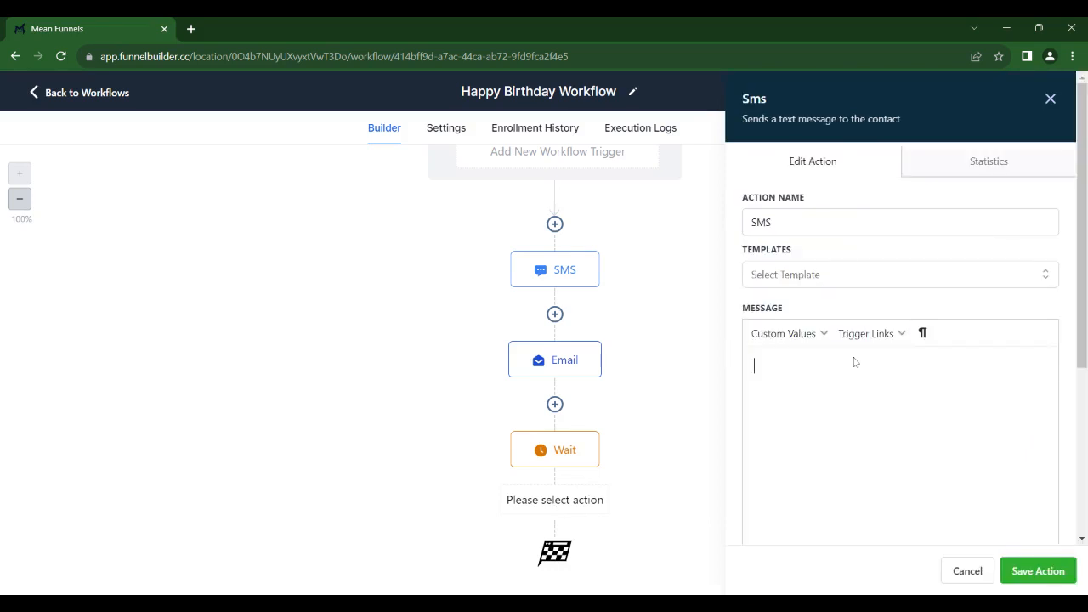
type("H")
left_click(786, 333)
mouse_move(821, 361)
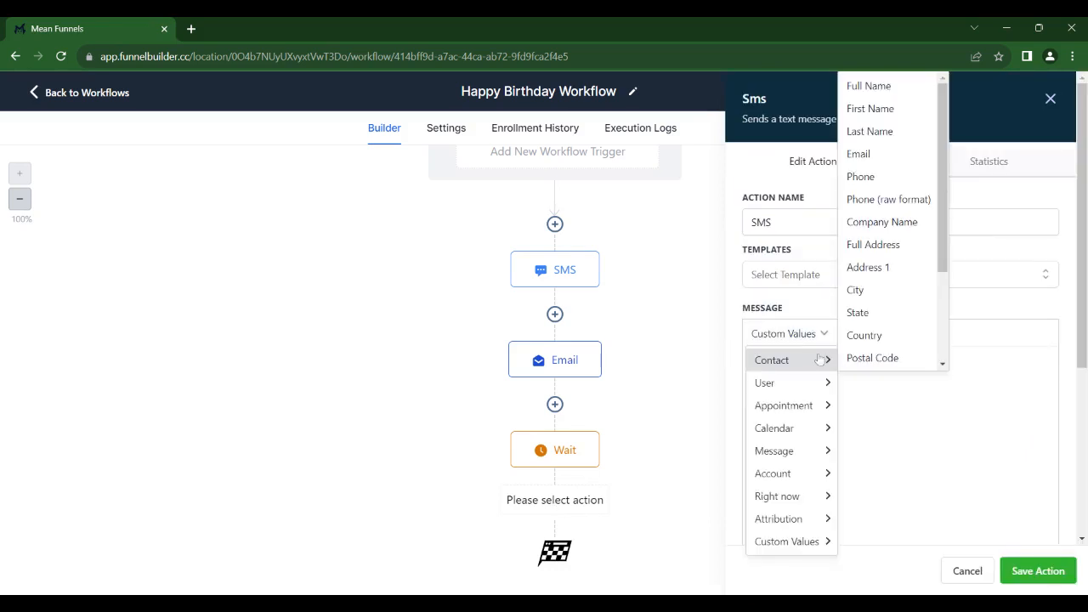
left_click(894, 119)
type(",")
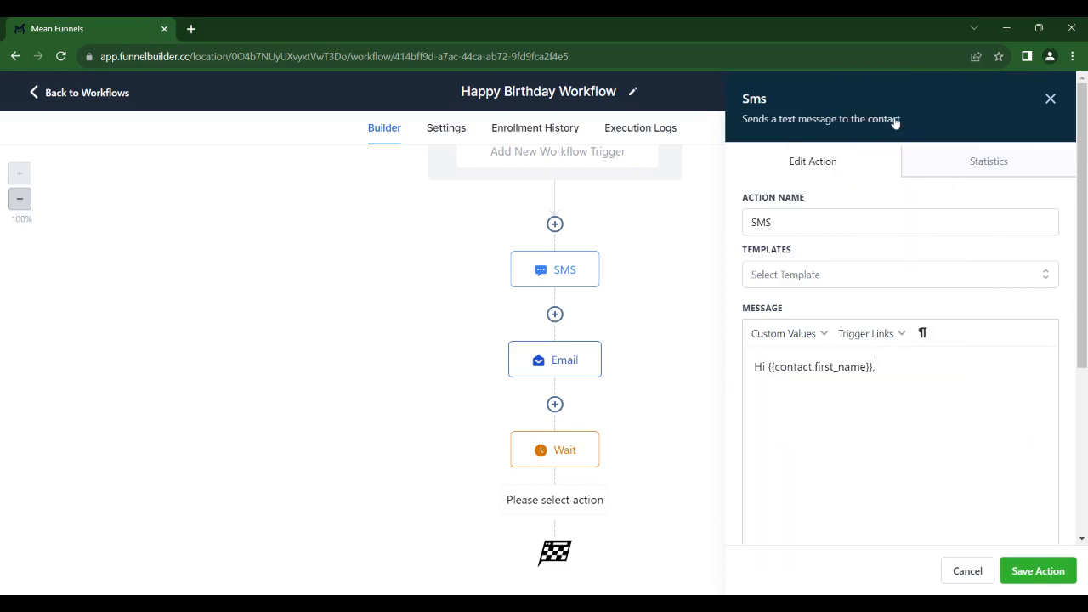
Add a new line to the SMS reading "Let me know if you have any insurnace needs. You can".
key("Return")
type("Let me know if you have any ")
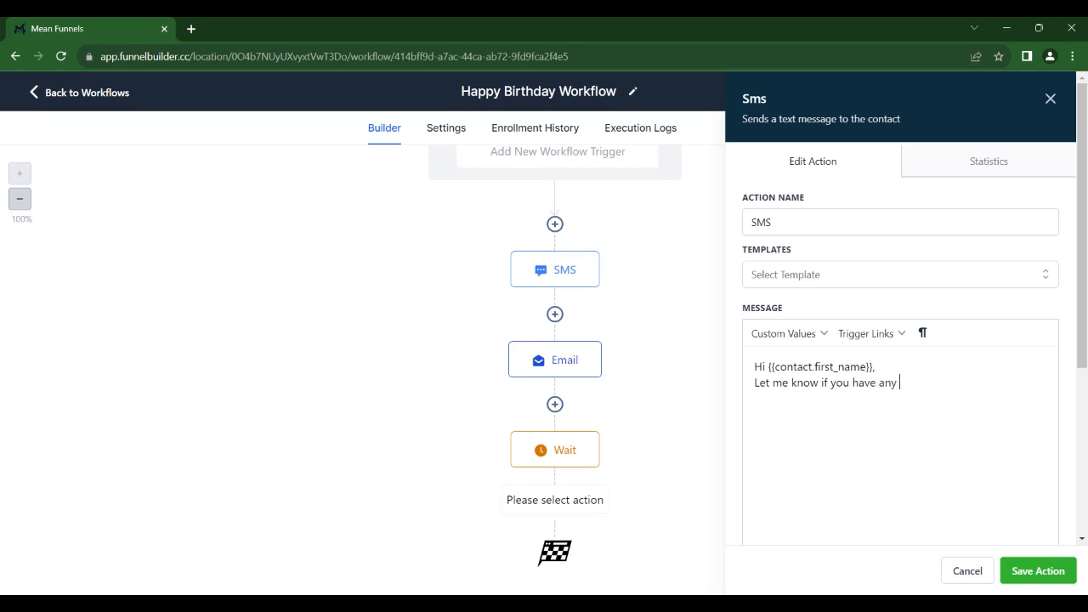
type("insurnace needs. You can")
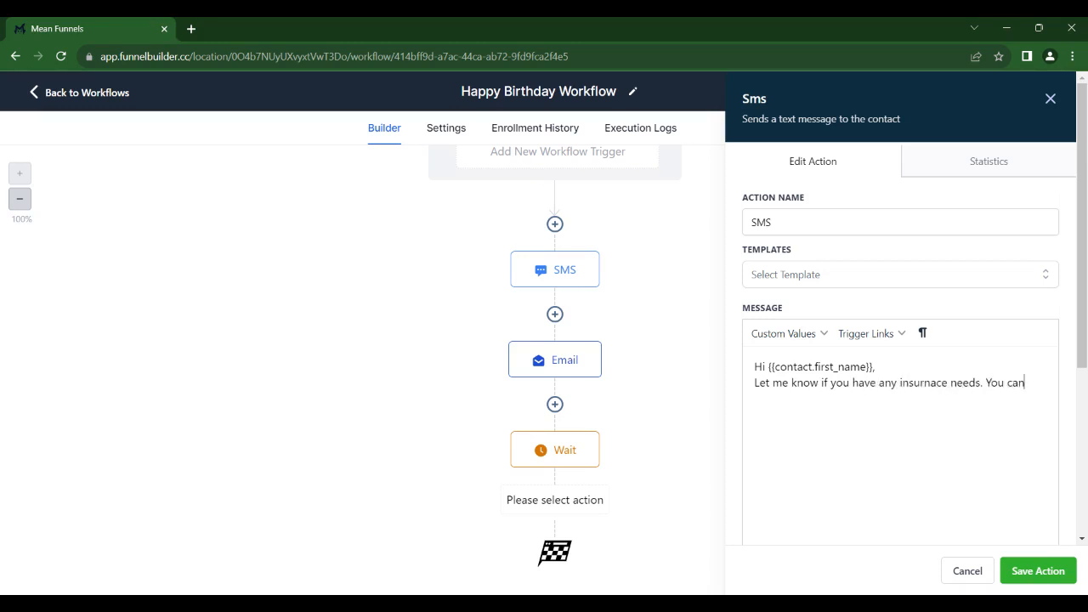
type(" give me a call on this number or you can")
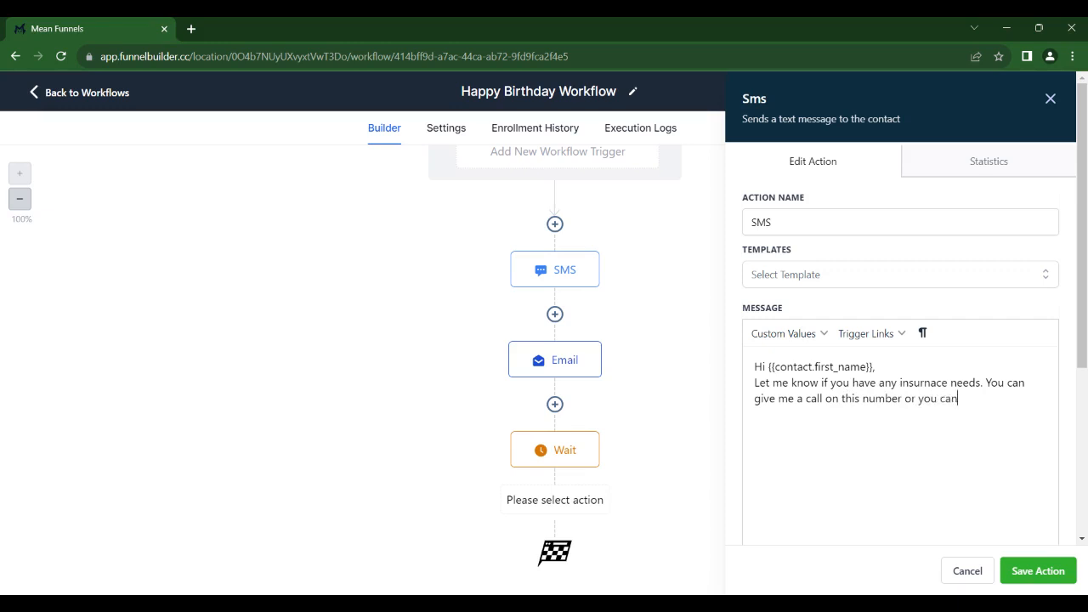
type(" book an appointment below:")
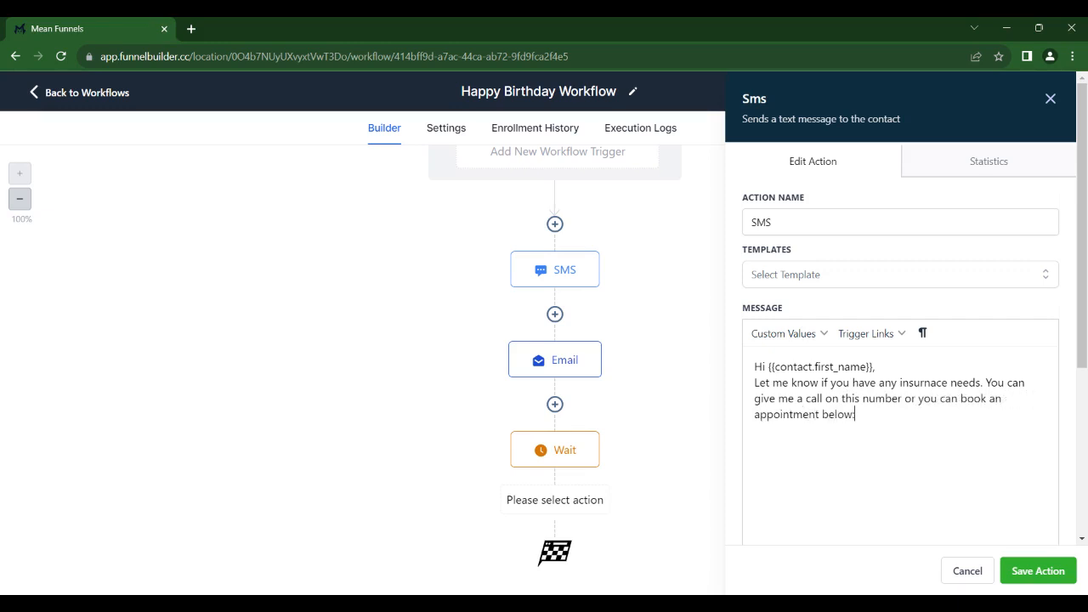
Continue the SMS with "give me a call on this number or you can book an appointment below:" and save the action.
left_click(1038, 570)
Review the filter fields available for the Birthday Reminder trigger and close it without changes.
scroll(773, 364, "up", 2)
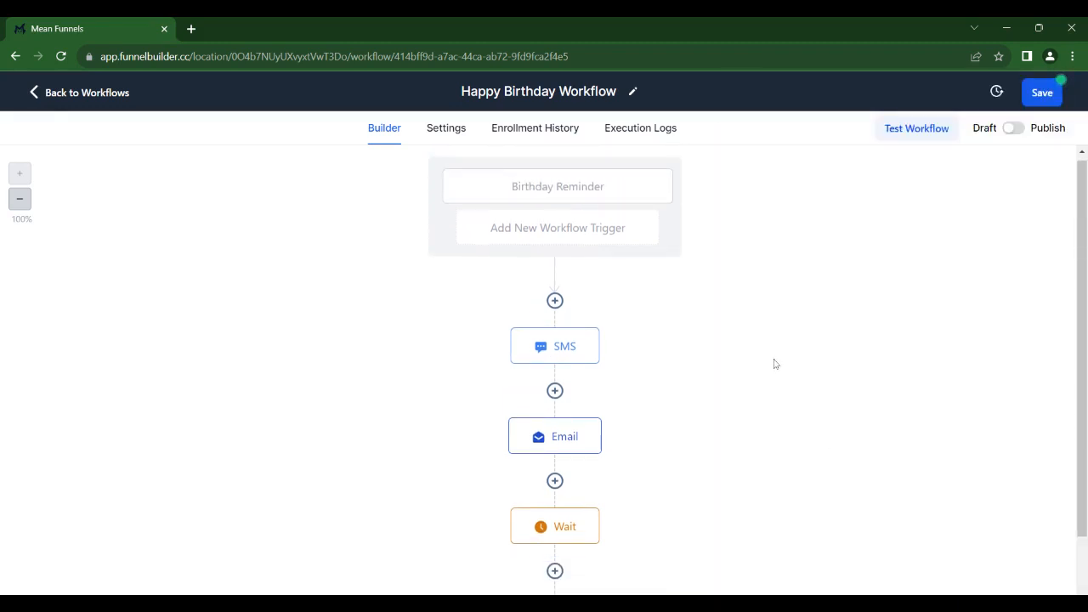
left_click(579, 192)
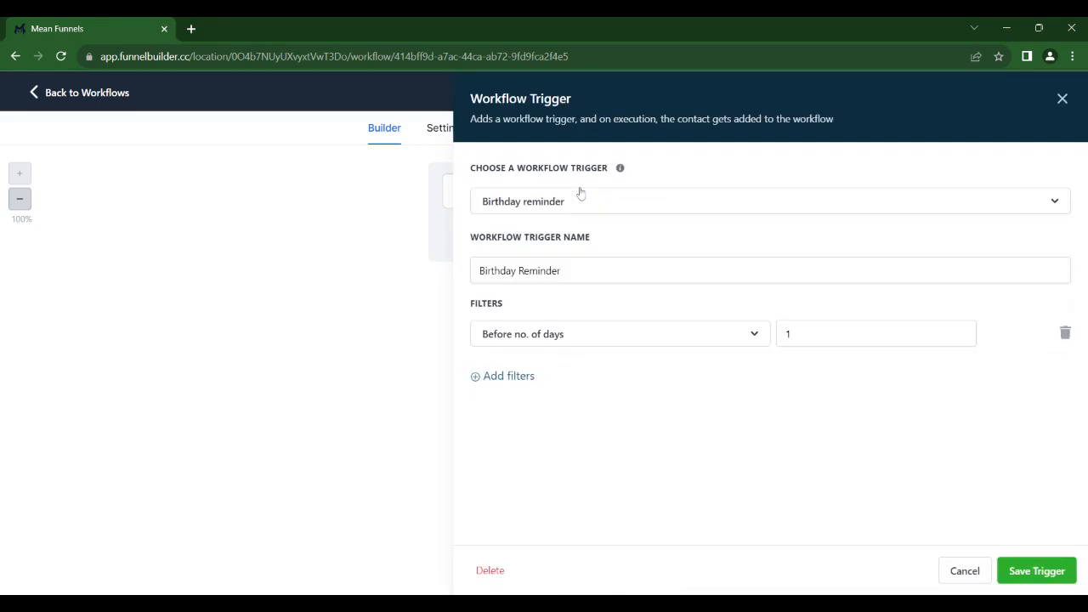
left_click(623, 345)
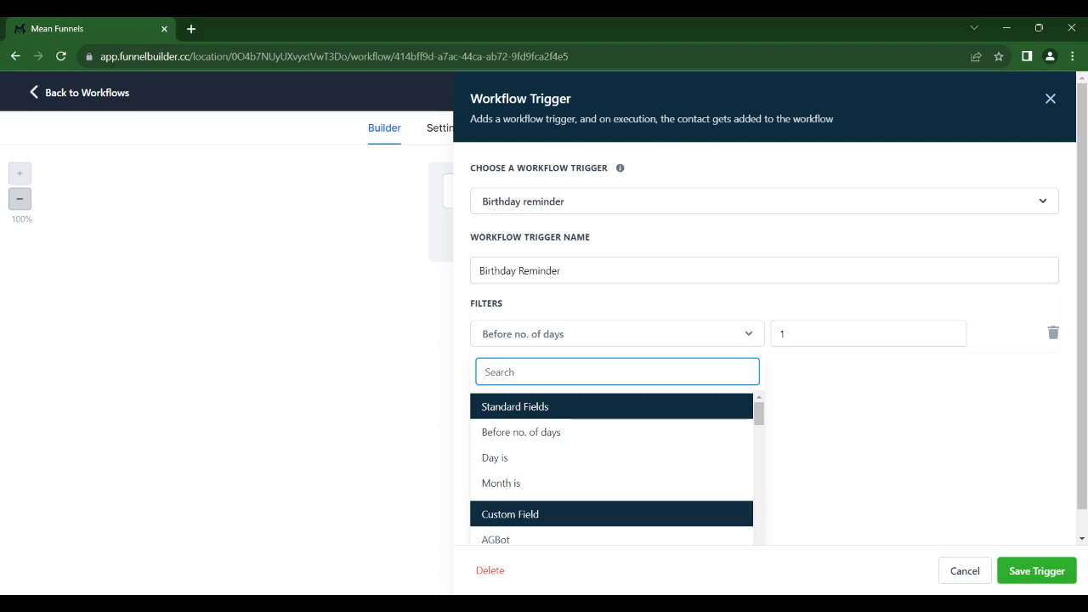
left_click(967, 569)
left_click(548, 192)
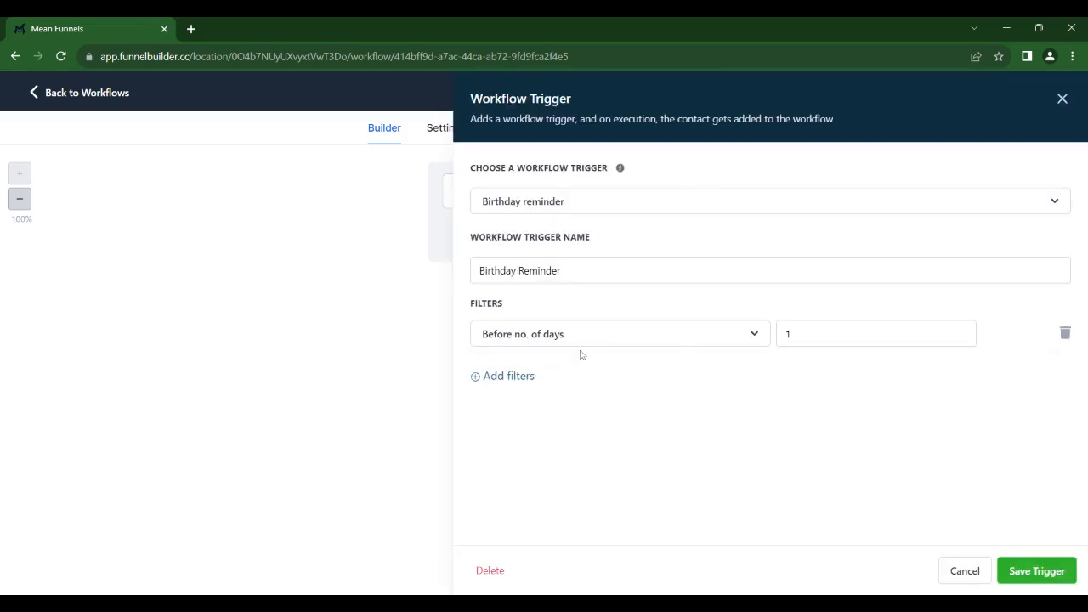
left_click(525, 375)
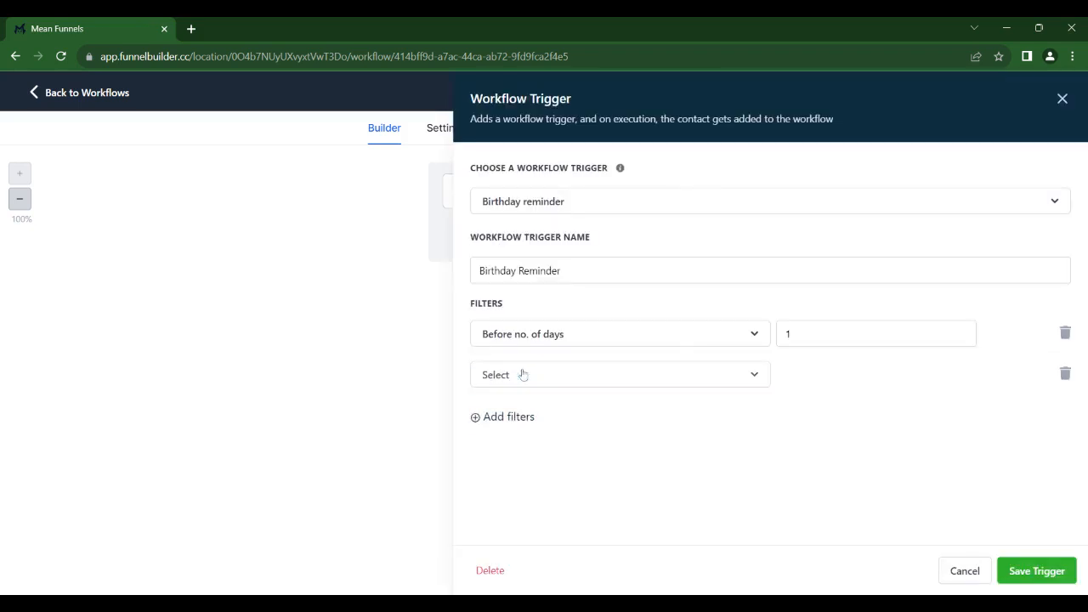
left_click(1065, 333)
left_click(583, 338)
left_click(580, 433)
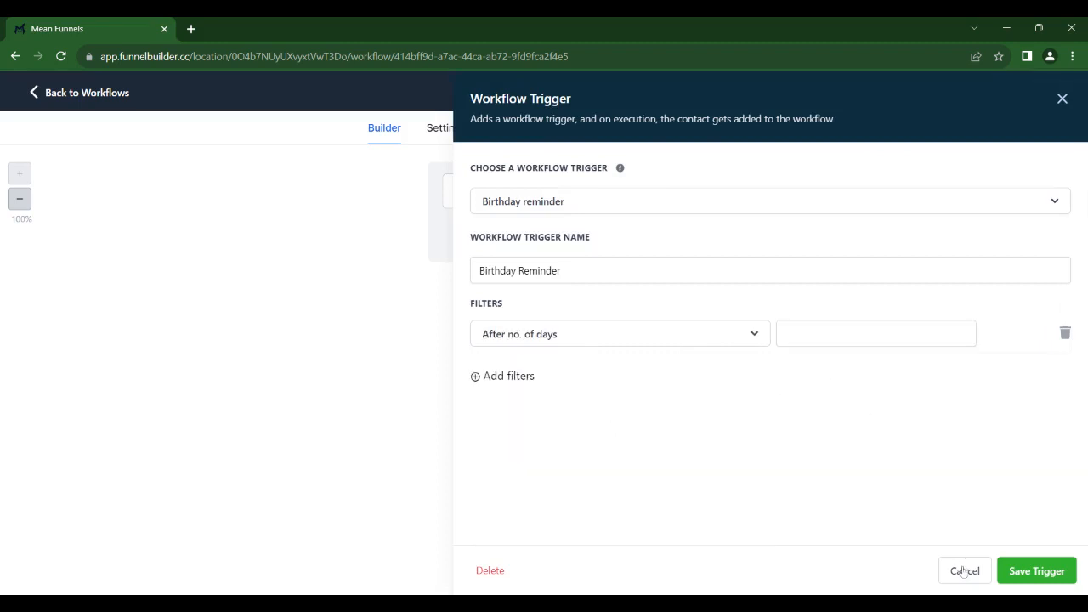
left_click(659, 328)
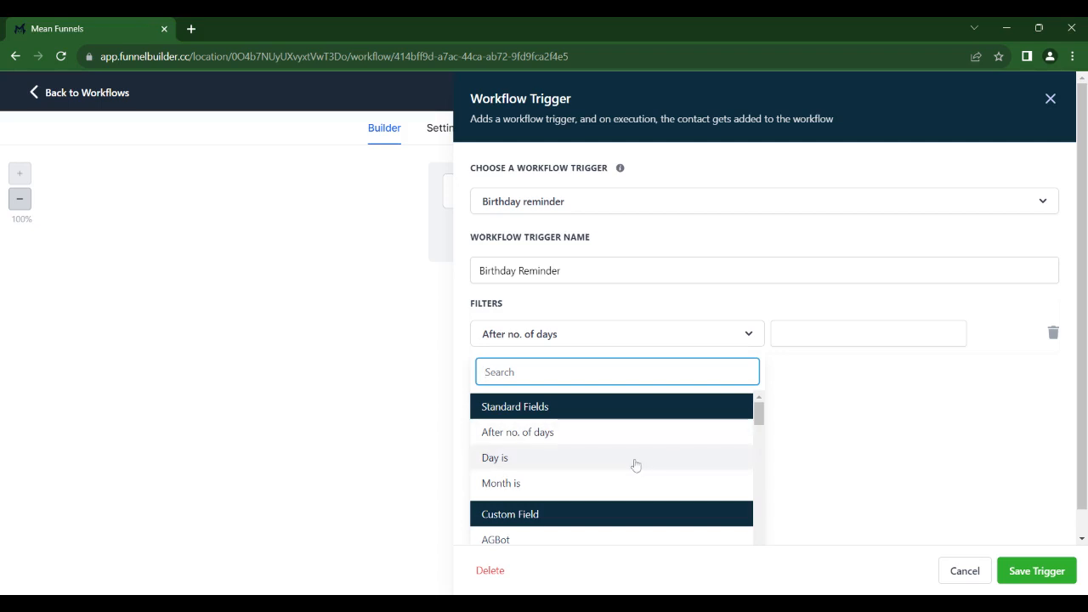
left_click(954, 583)
Check the message text of the Email action after the first SMS and close the action without changes.
scroll(624, 255, "down", 2)
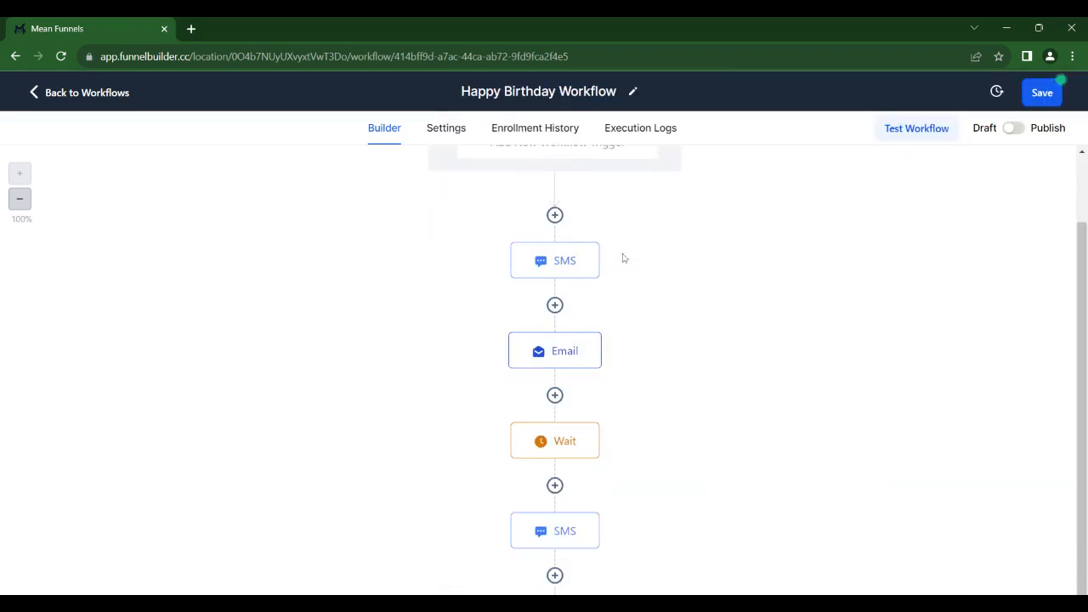
scroll(629, 267, "up", 2)
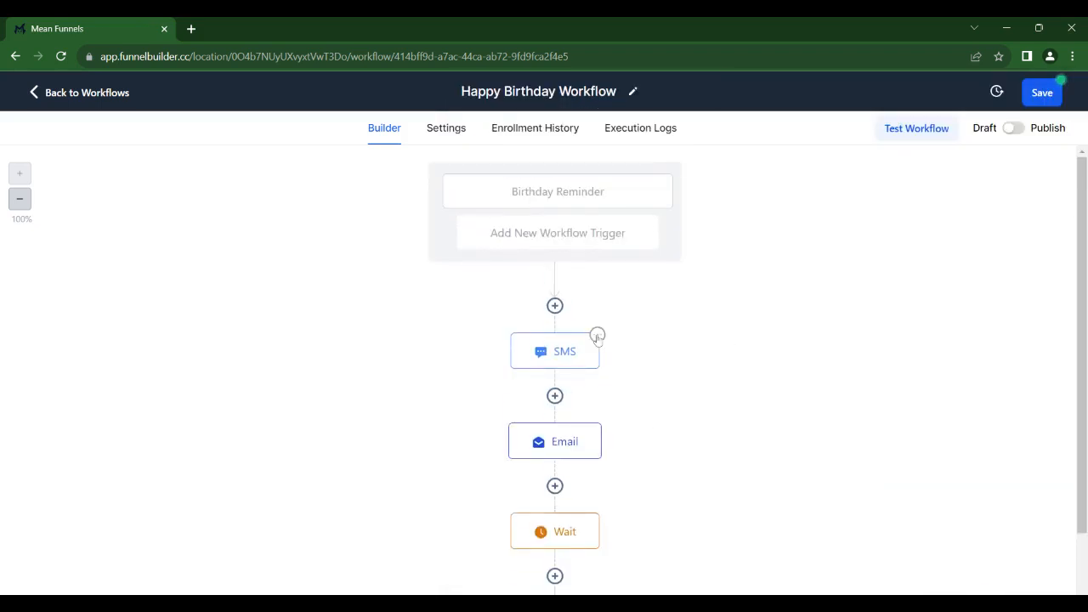
left_click(556, 434)
scroll(893, 357, "down", 4)
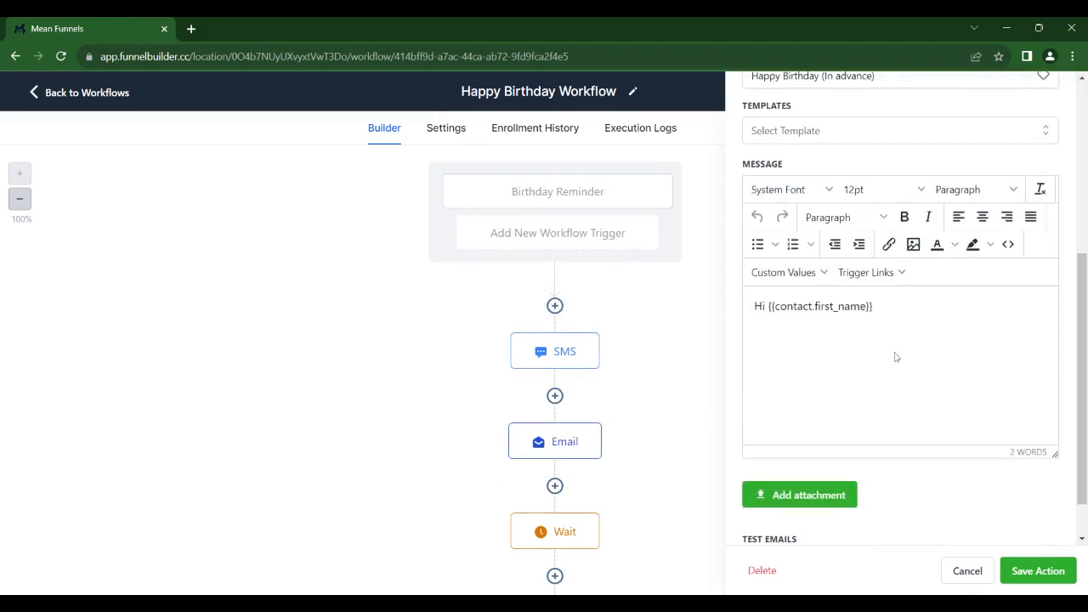
left_click_drag(870, 306, 753, 307)
scroll(765, 310, "up", 4)
left_click(969, 571)
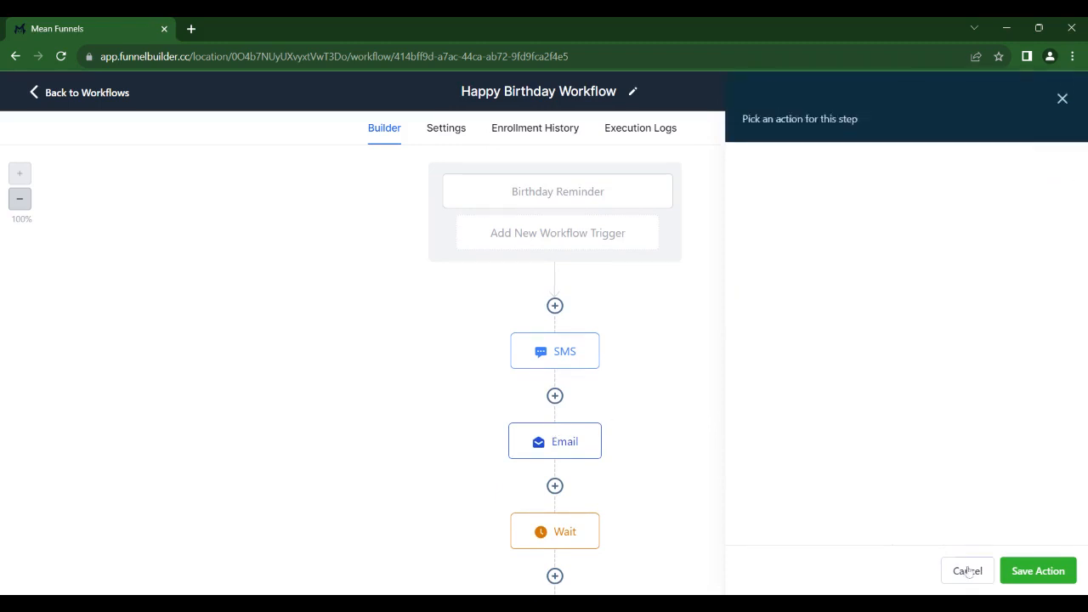
Save the workflow and go to the Marketing area's email templates.
left_click(1043, 94)
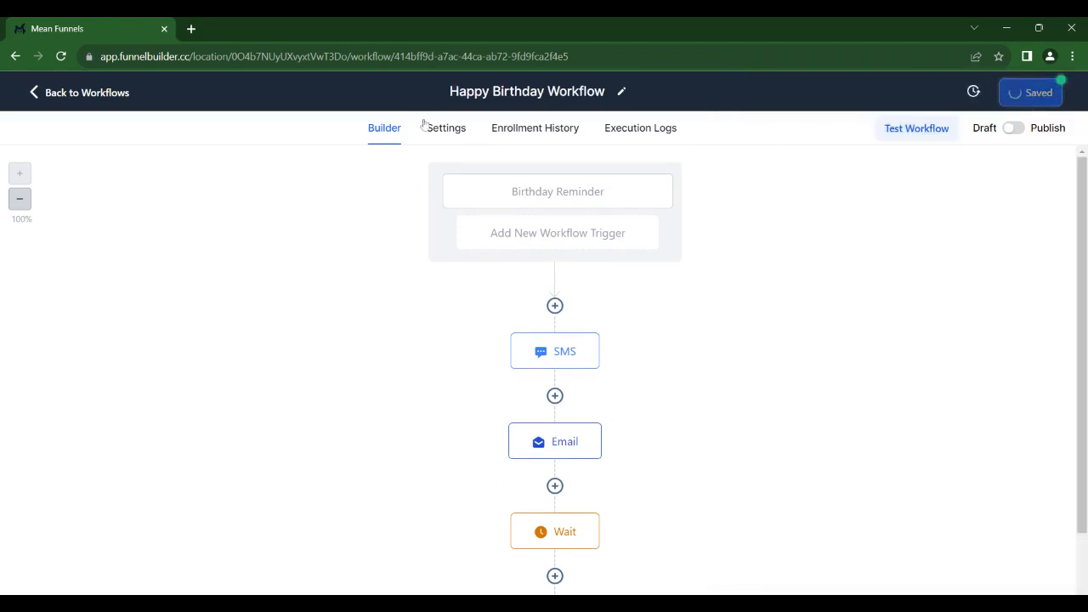
left_click(109, 95)
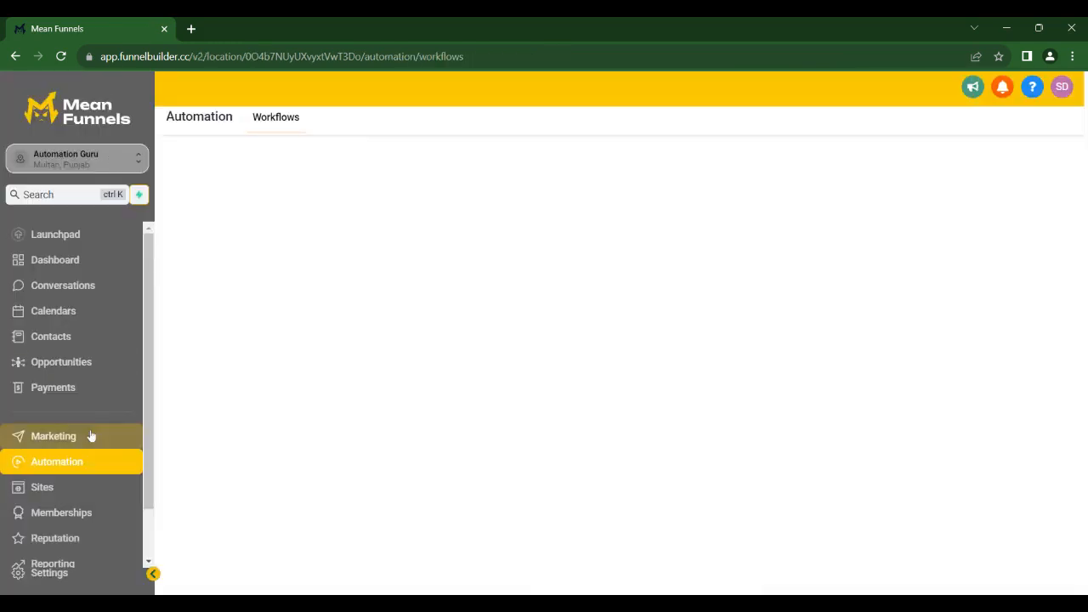
left_click(91, 438)
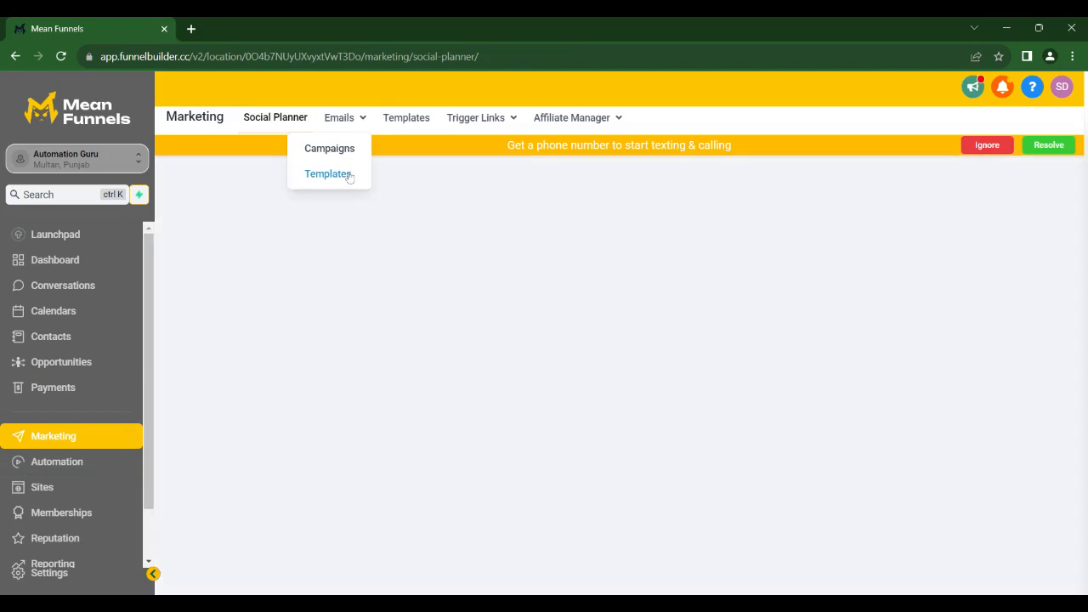
left_click(346, 173)
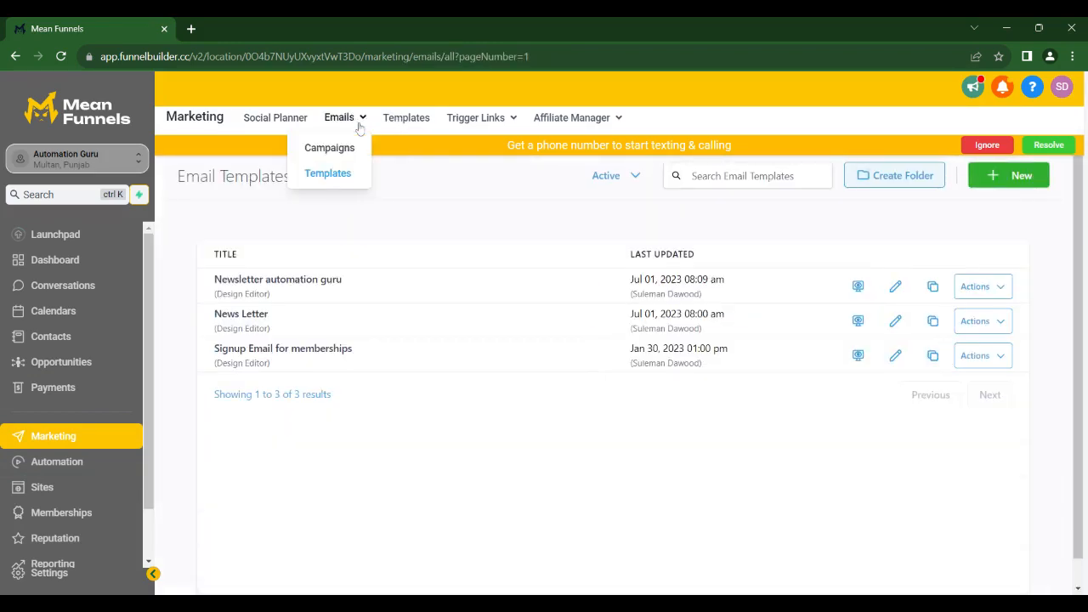
Create a new email template from the Happy Birthday design, searching for birthday designs among the email marketing templates.
left_click(1016, 176)
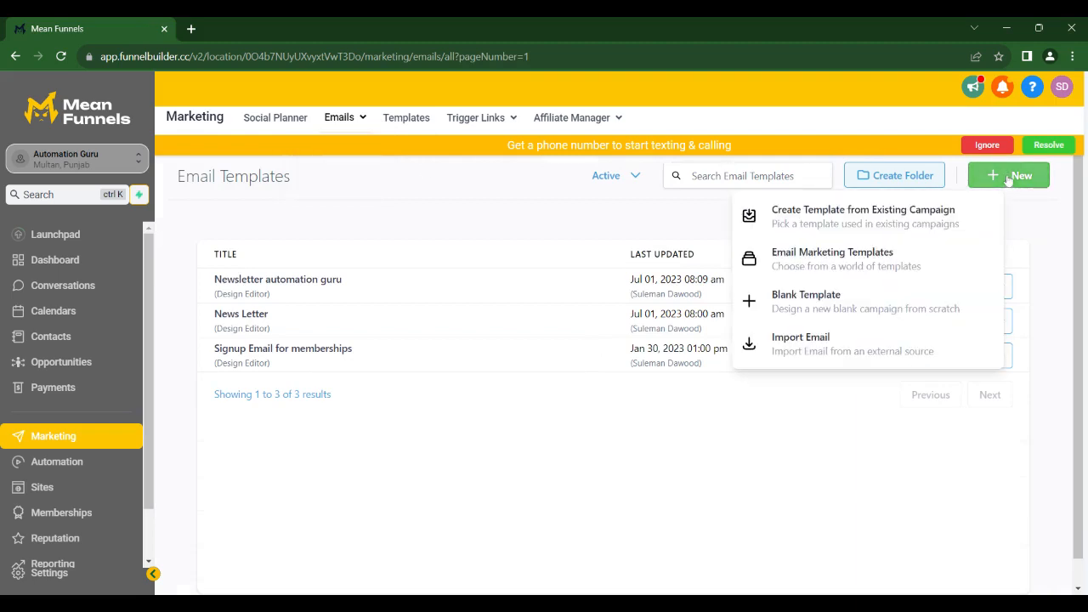
left_click(894, 260)
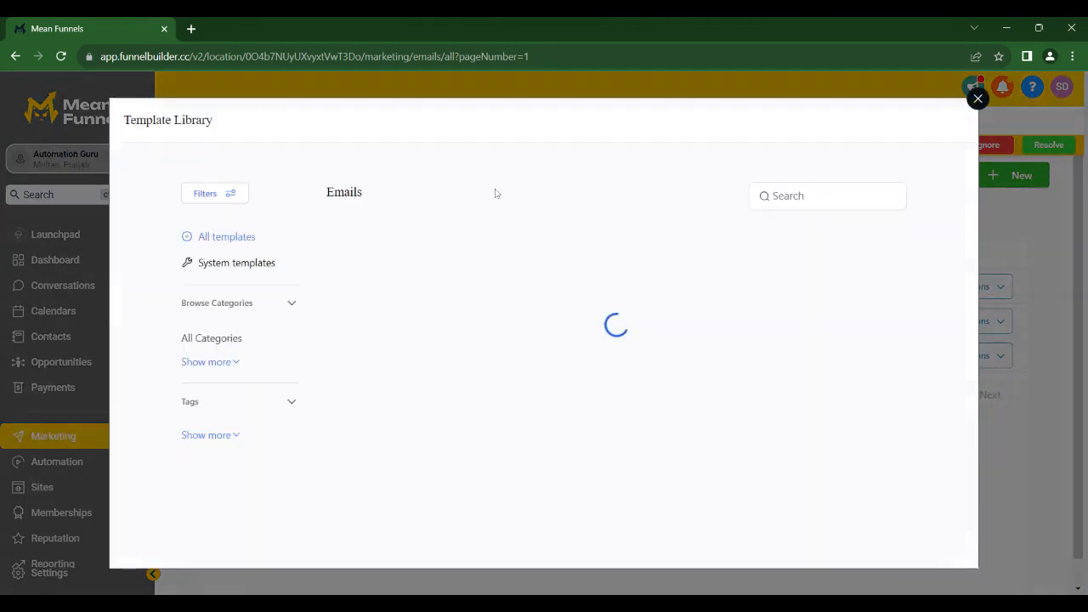
type("birthda")
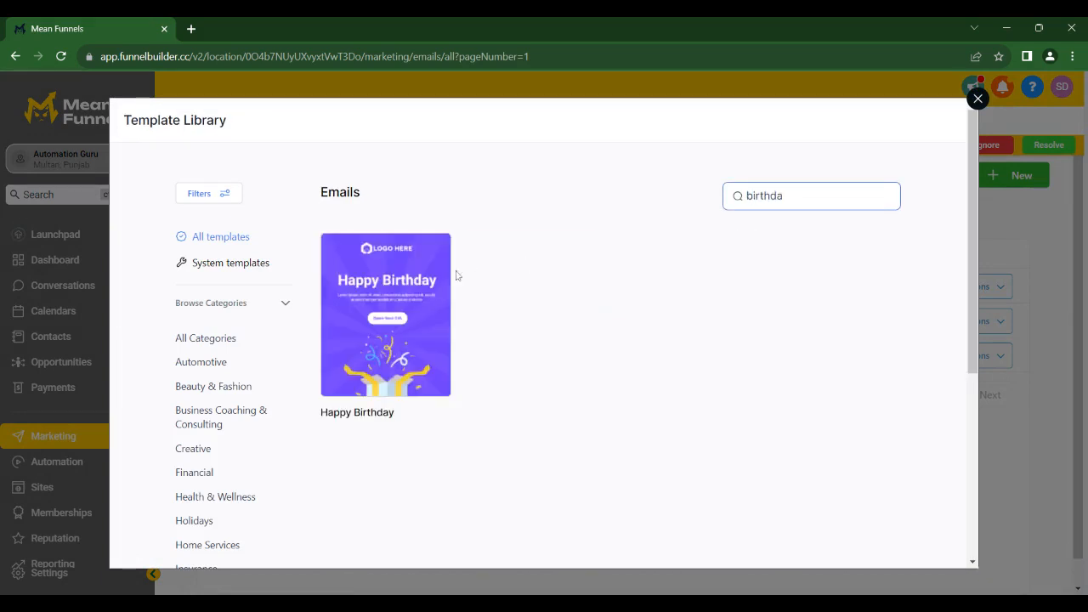
left_click(411, 284)
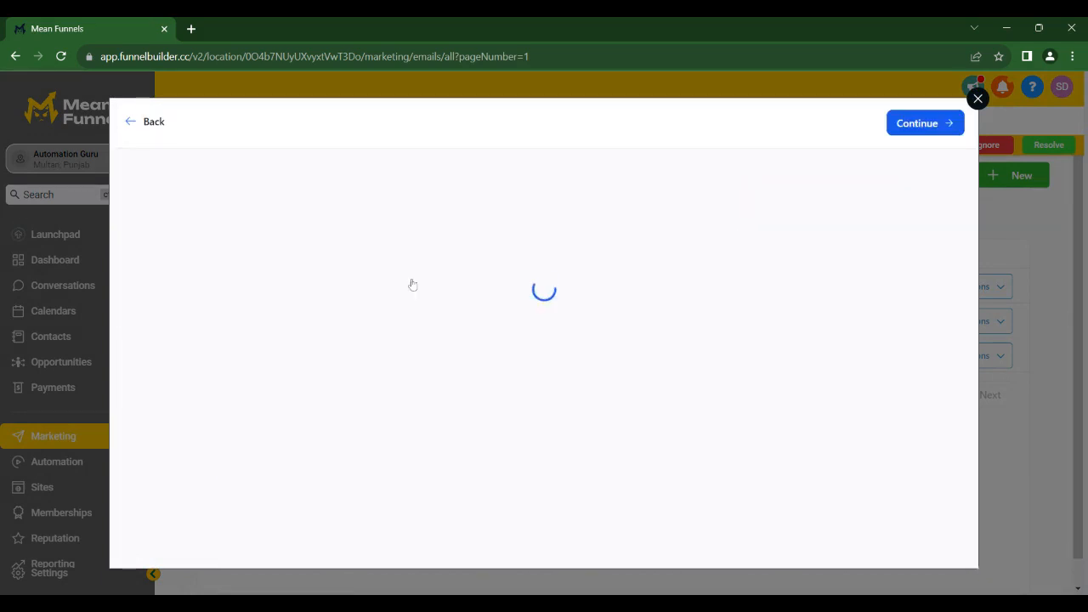
left_click(892, 132)
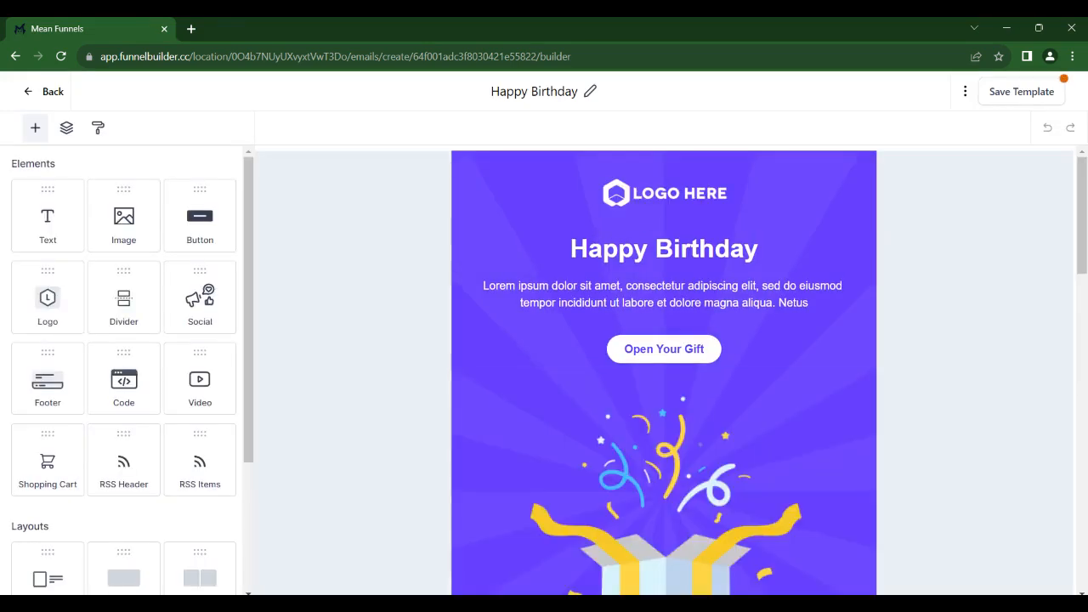
Review the logo image's settings and the media library for a replacement picture, and return to the template without changing the logo.
left_click(648, 181)
triple_click(110, 312)
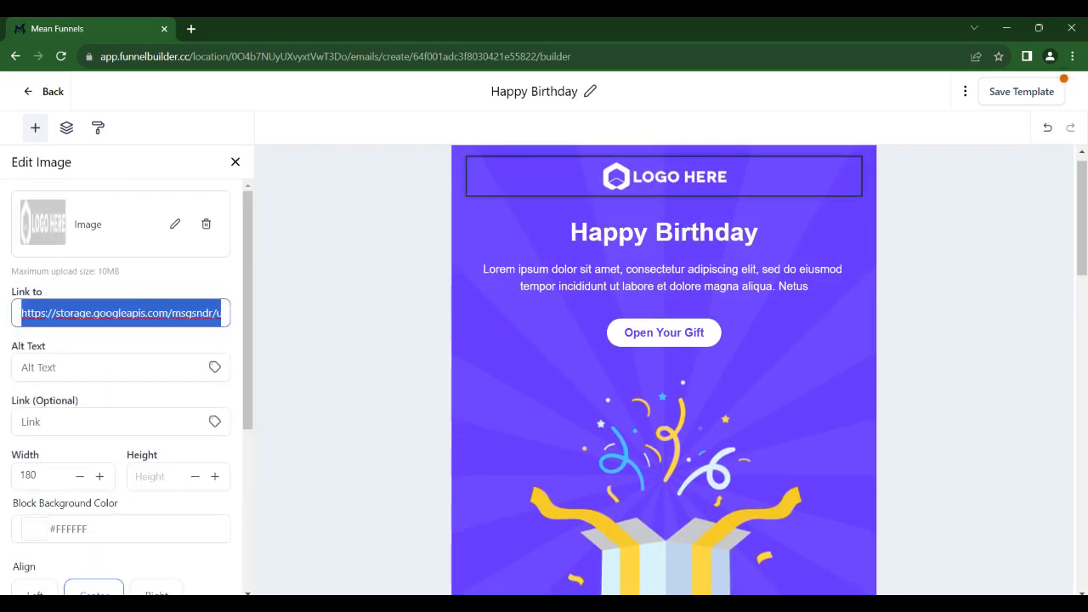
scroll(167, 305, "down", 1)
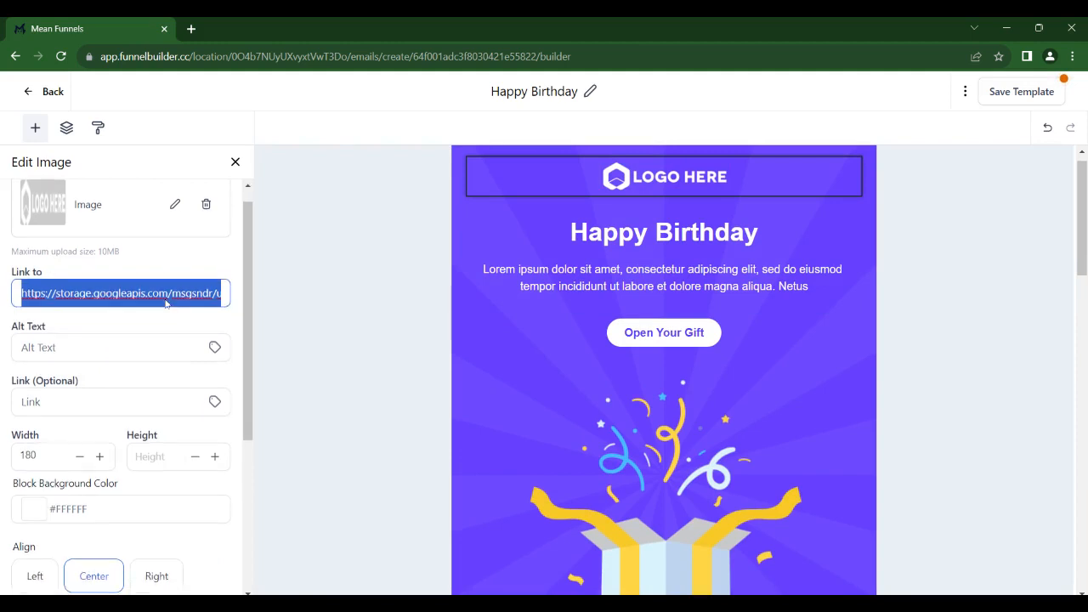
scroll(167, 304, "up", 1)
left_click(174, 228)
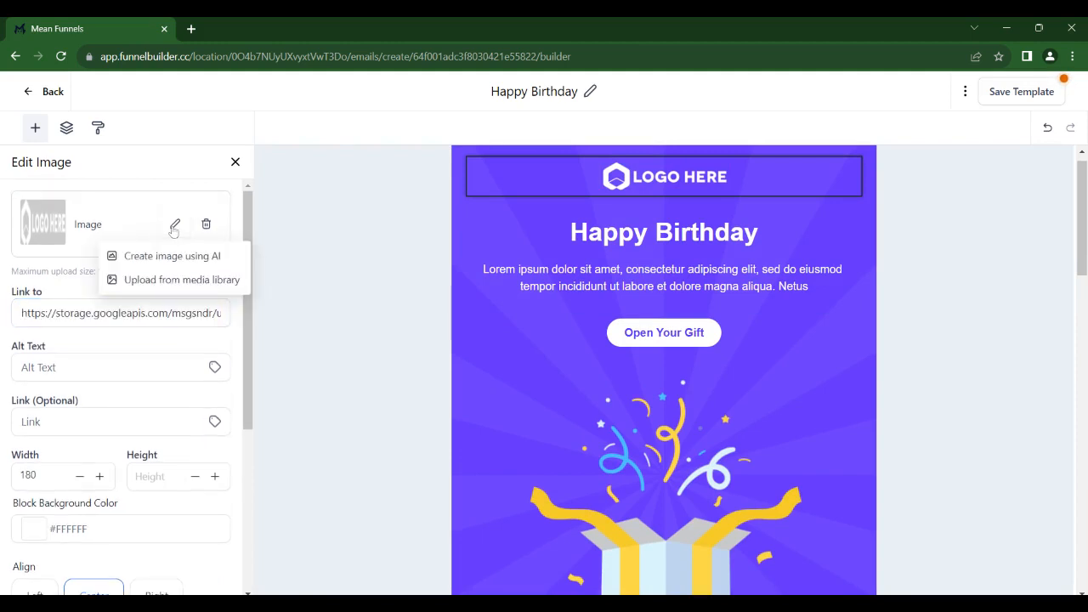
left_click(193, 280)
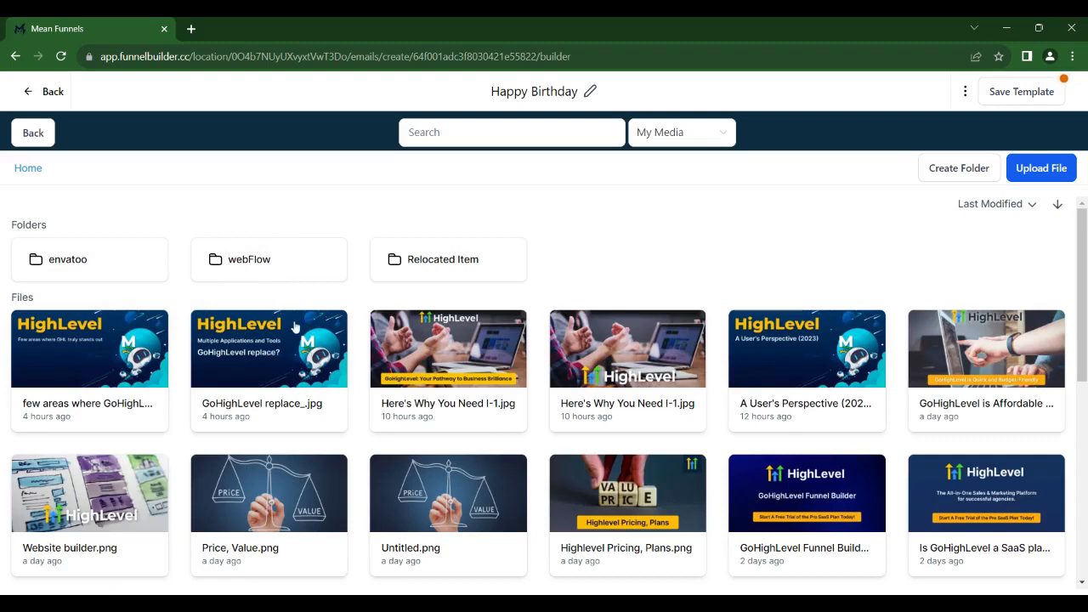
left_click(33, 133)
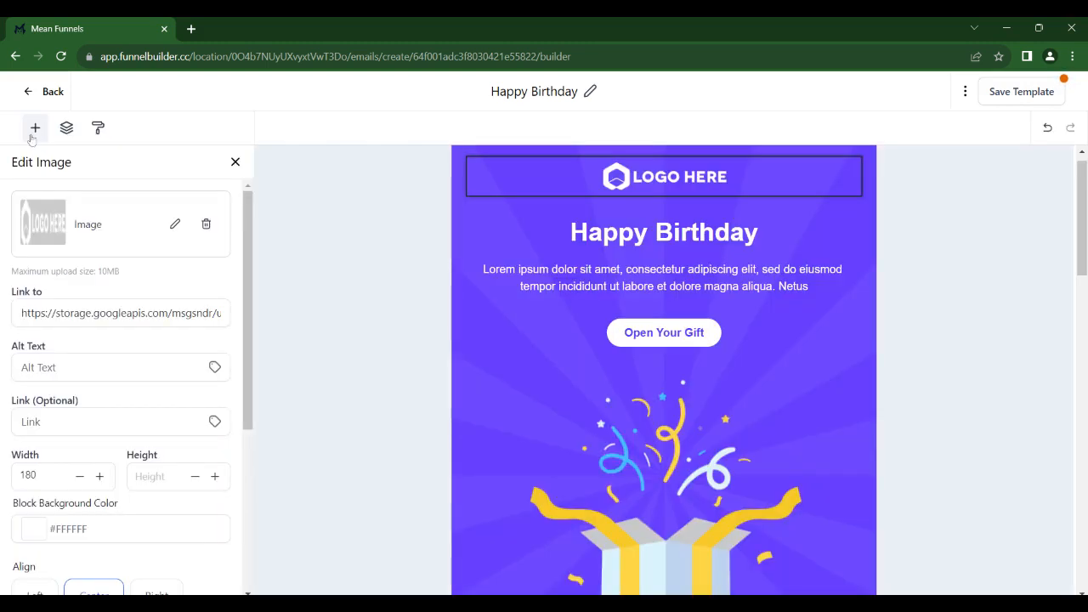
Replace the placeholder paragraph under the Happy Birthday heading with the contact's first name custom value followed by "SD".
triple_click(664, 278)
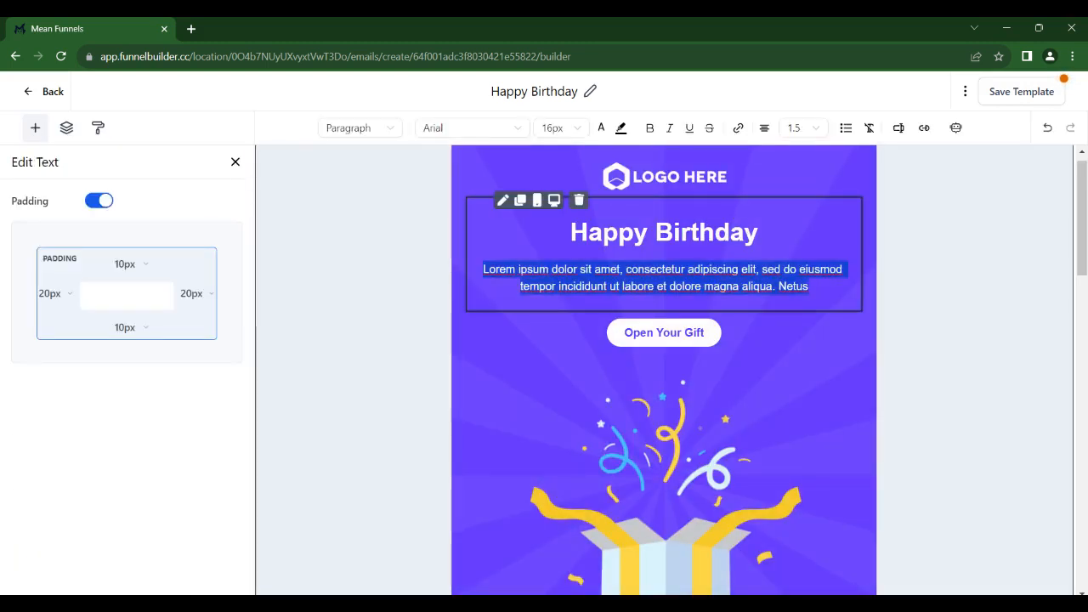
key("BackSpace")
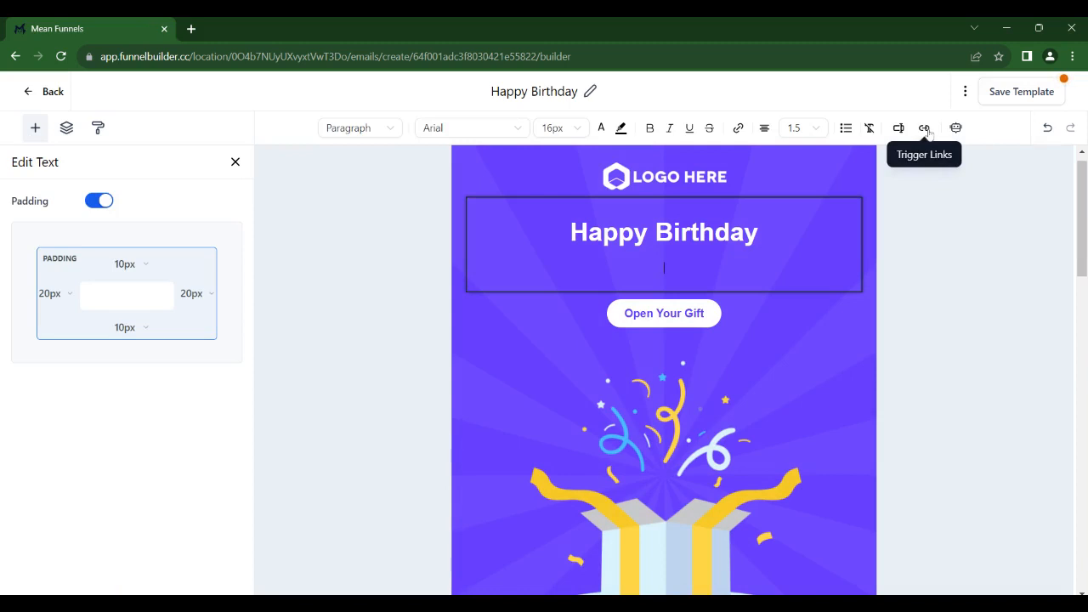
left_click(902, 132)
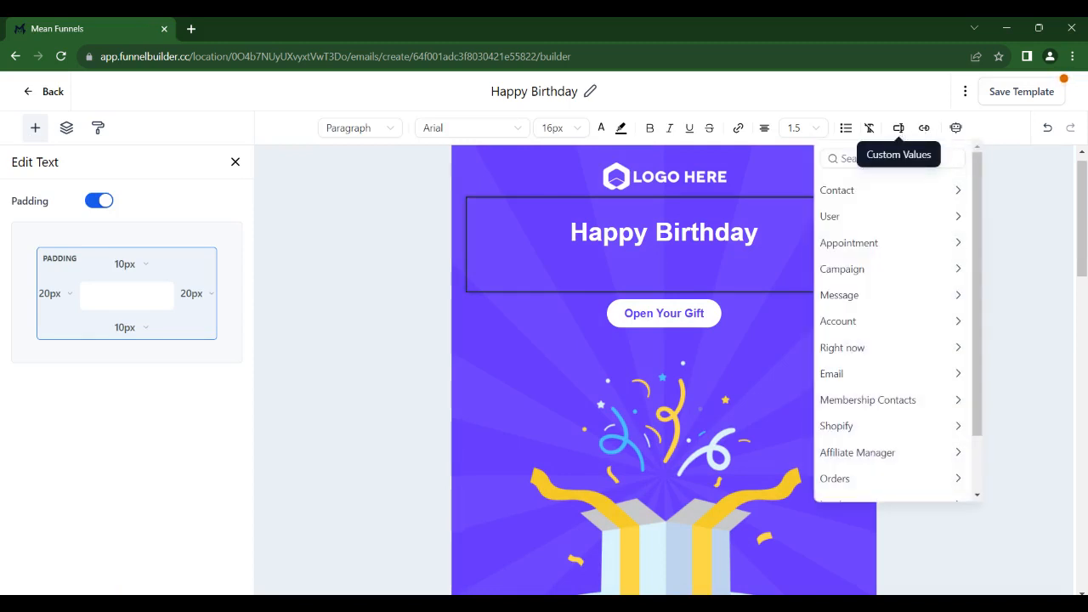
left_click(904, 189)
left_click(907, 242)
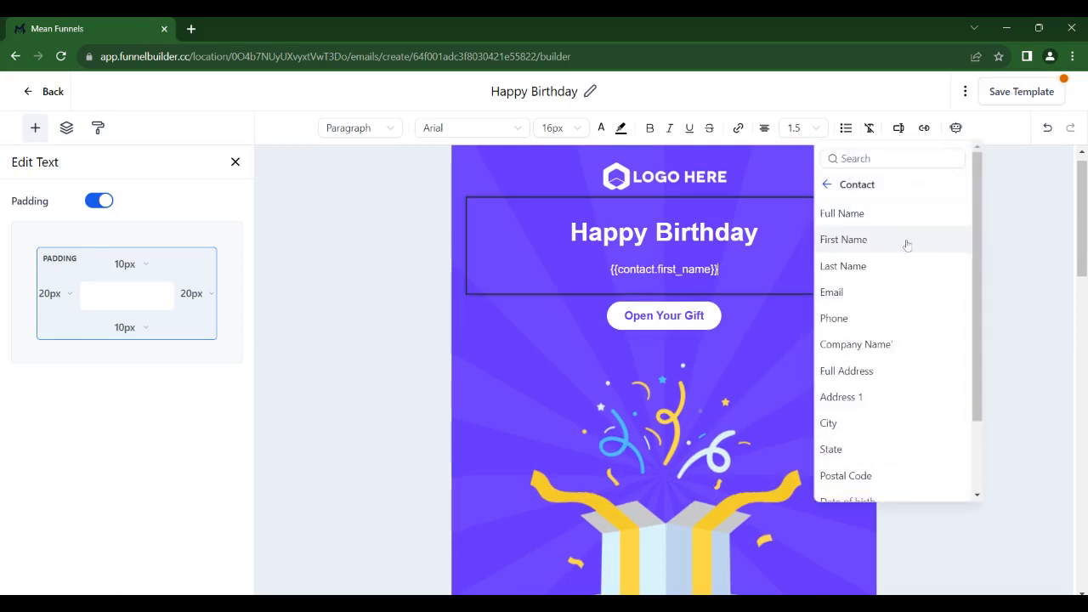
type("SD")
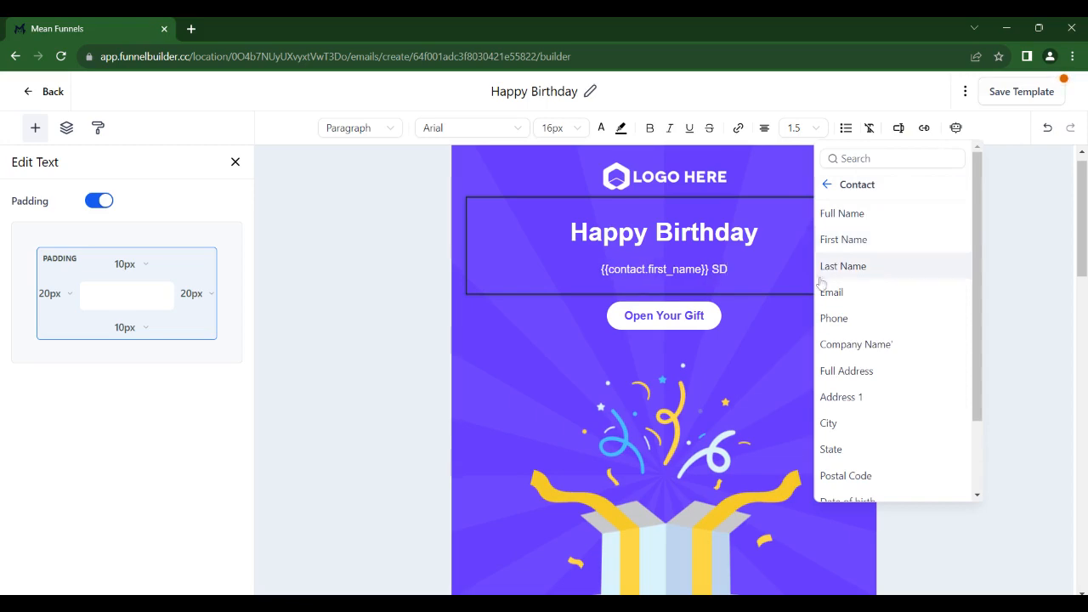
Review the settings of the Open Your Gift button and the email's layout, and save the template.
left_click(677, 331)
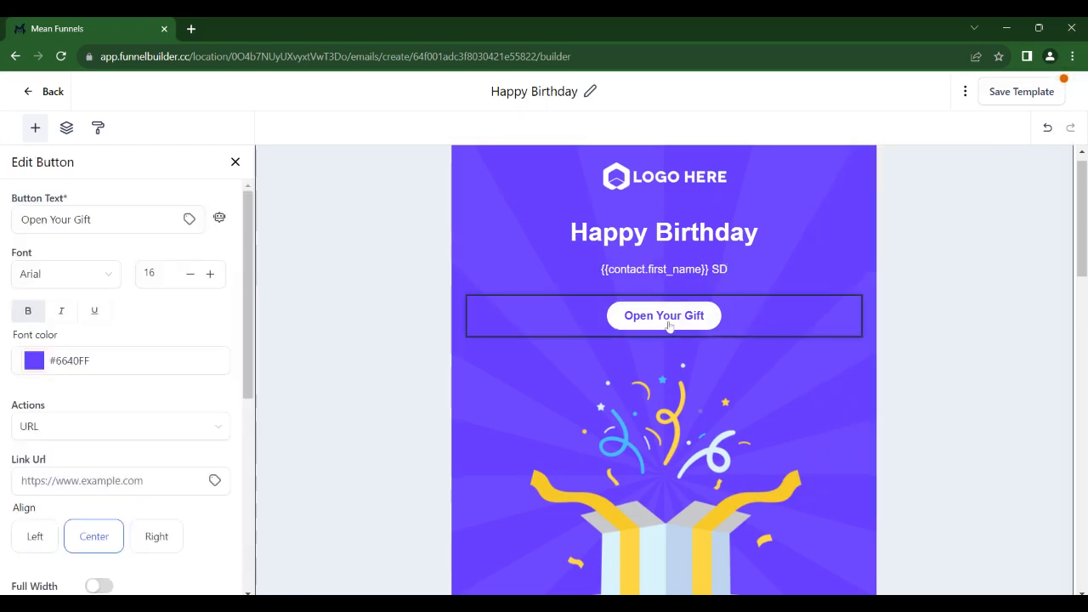
scroll(669, 326, "down", 4)
scroll(669, 327, "up", 3)
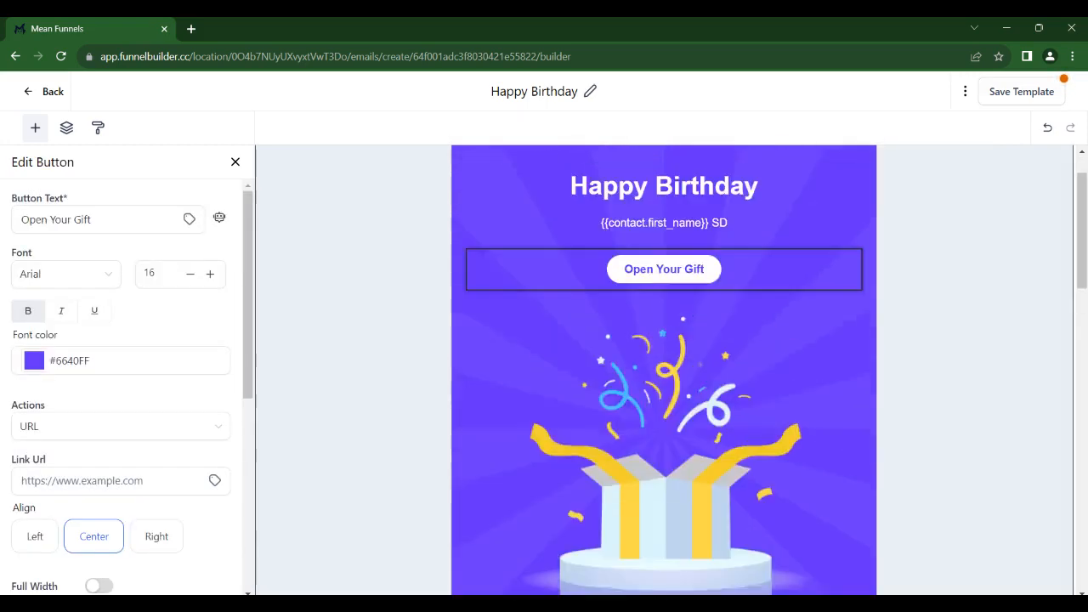
scroll(668, 326, "down", 10)
scroll(664, 374, "up", 12)
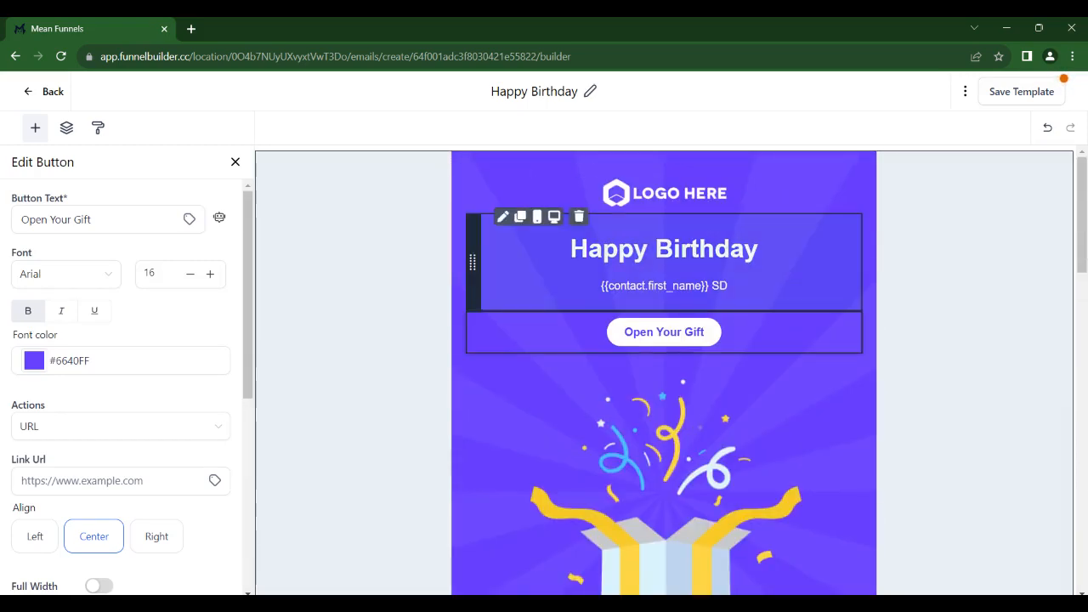
left_click(997, 98)
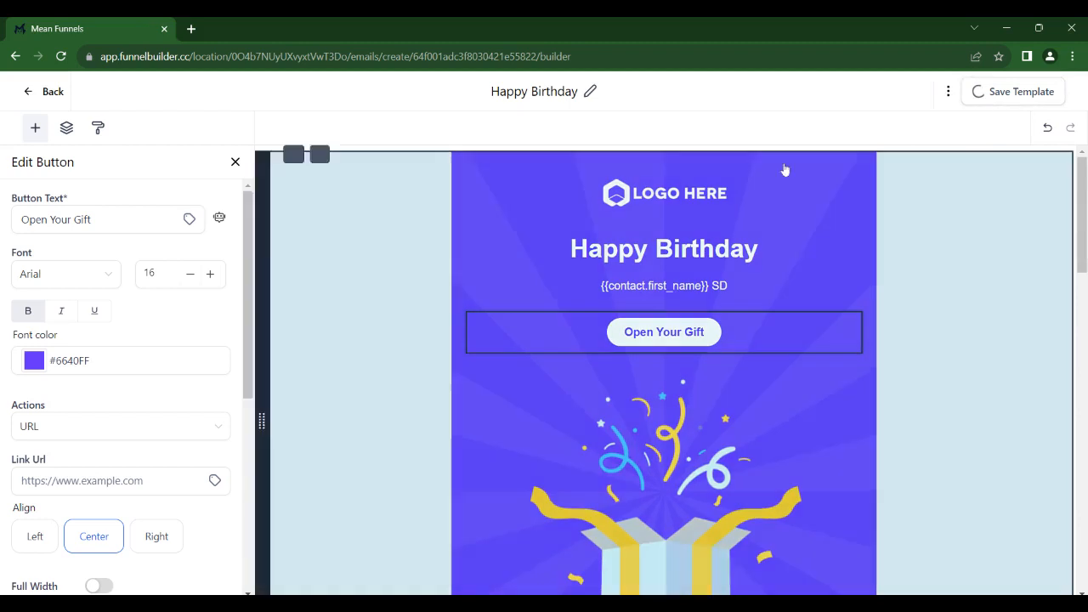